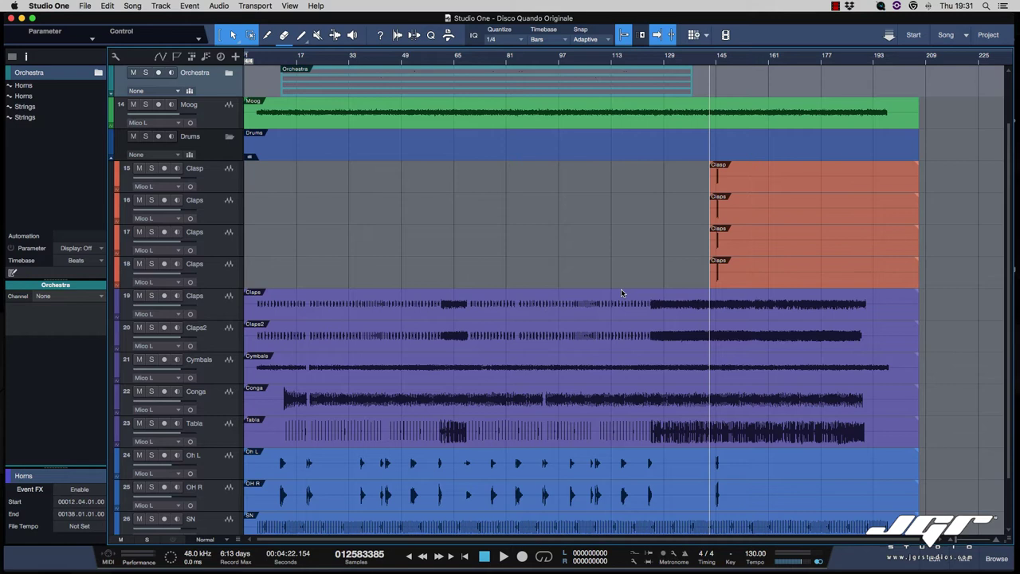
- Collapse the Drums folder track so its individual drum and percussion tracks are hidden in the arrangement
scroll(419, 246, up, 2)
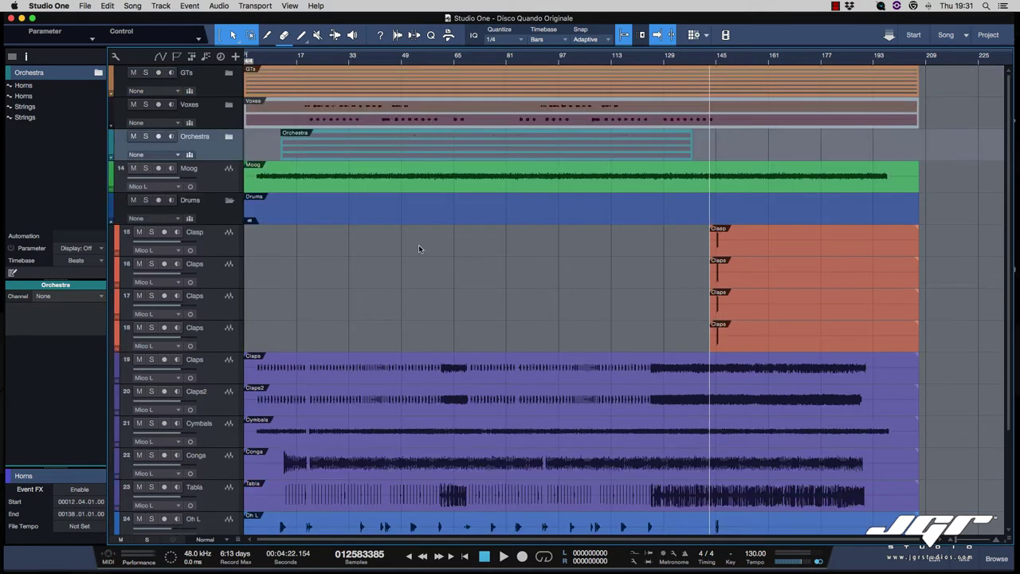
click(229, 201)
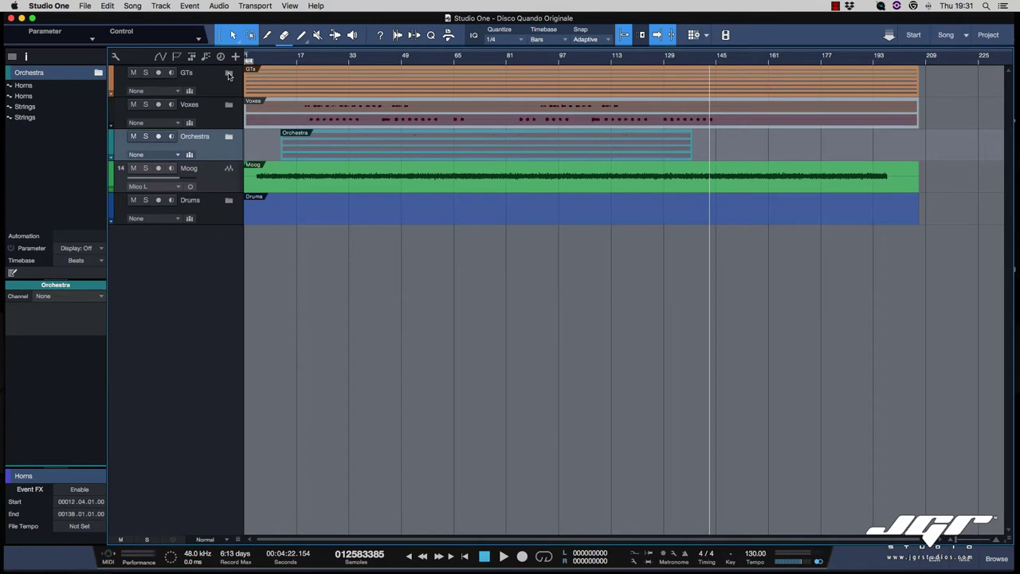
click(229, 201)
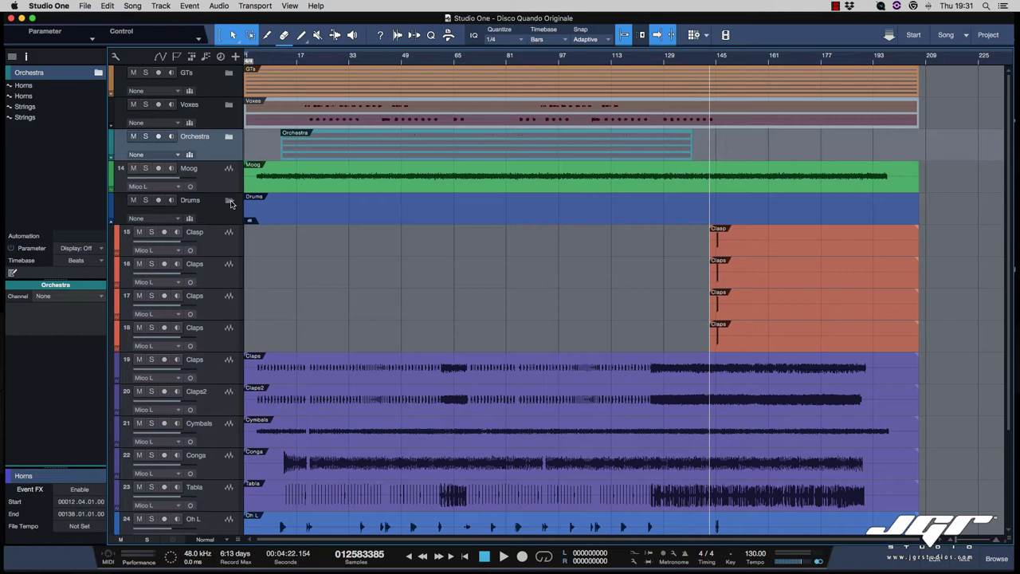
click(230, 201)
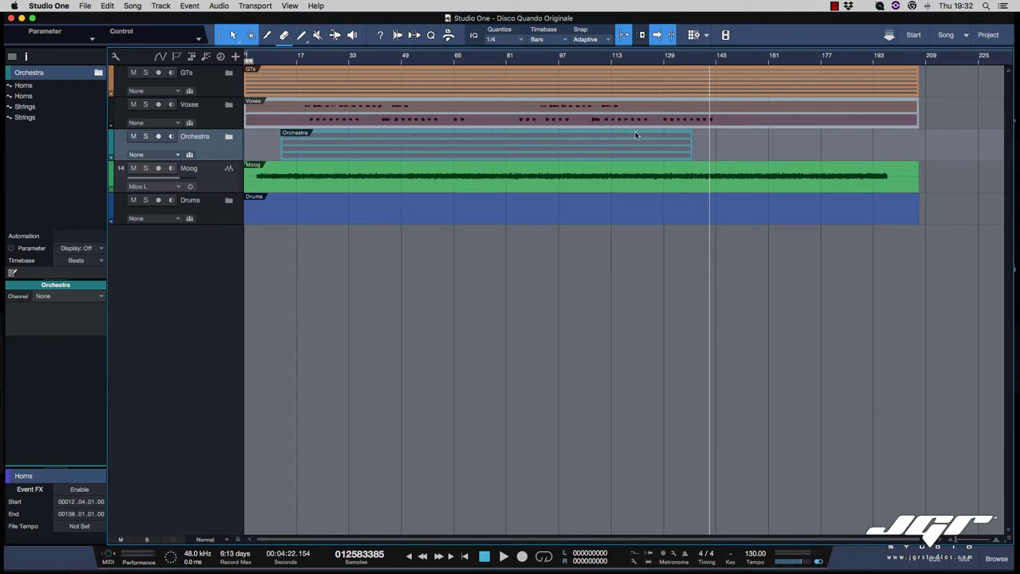
click(640, 37)
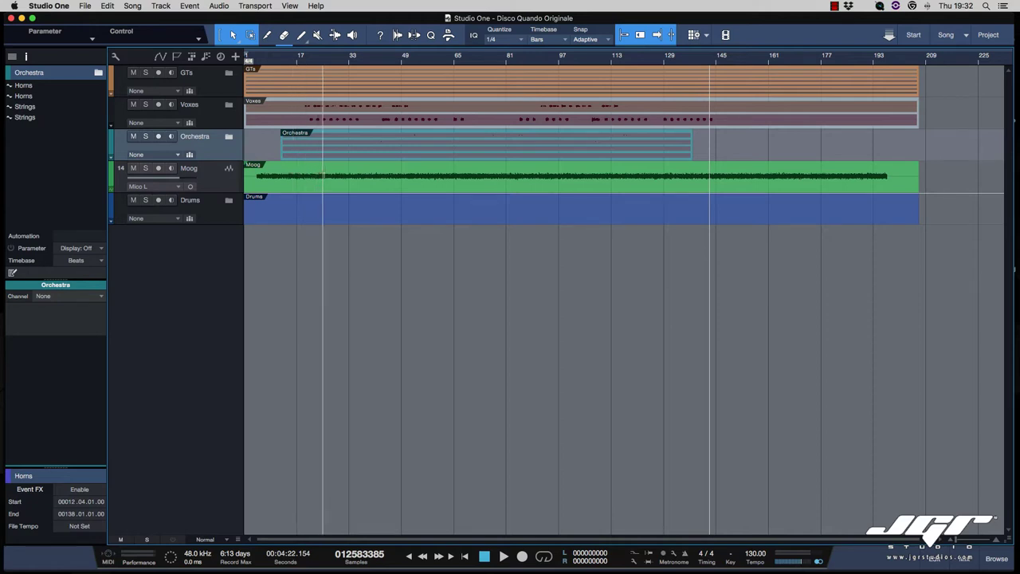
click(230, 201)
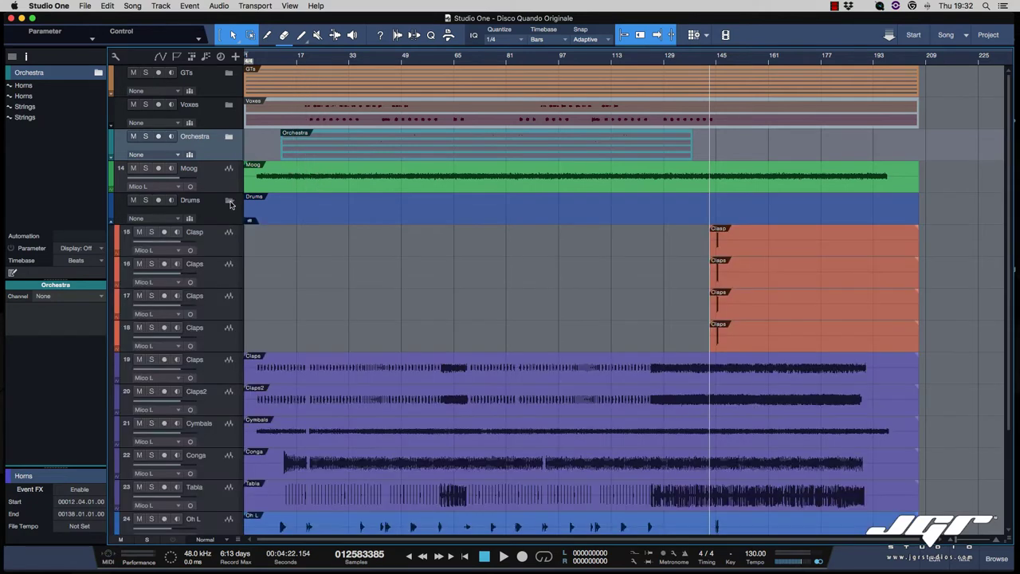
click(229, 202)
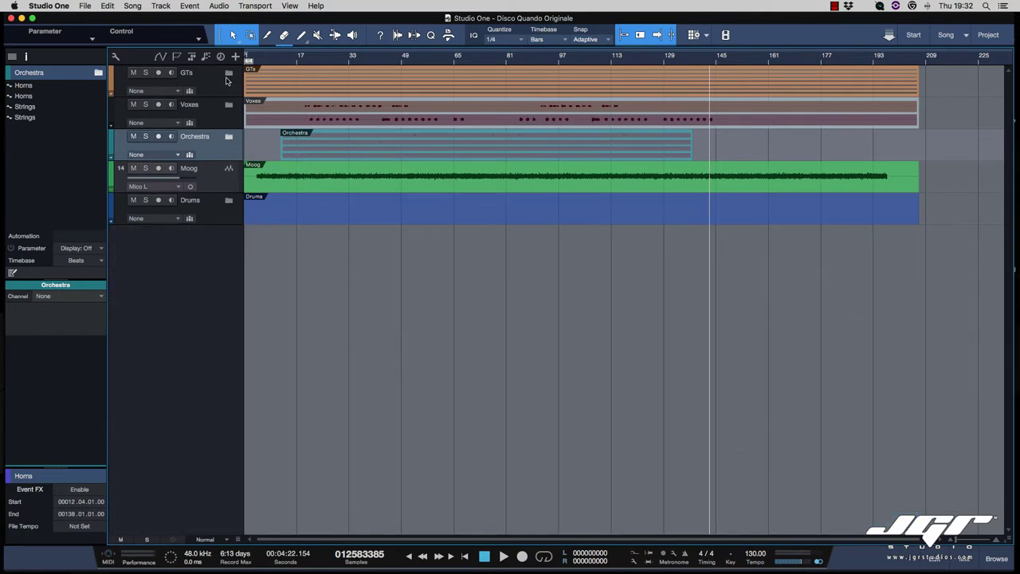
- View the guitar and bass tracks inside the GTs folder, return the playhead to the song start, and collapse the folder
click(229, 74)
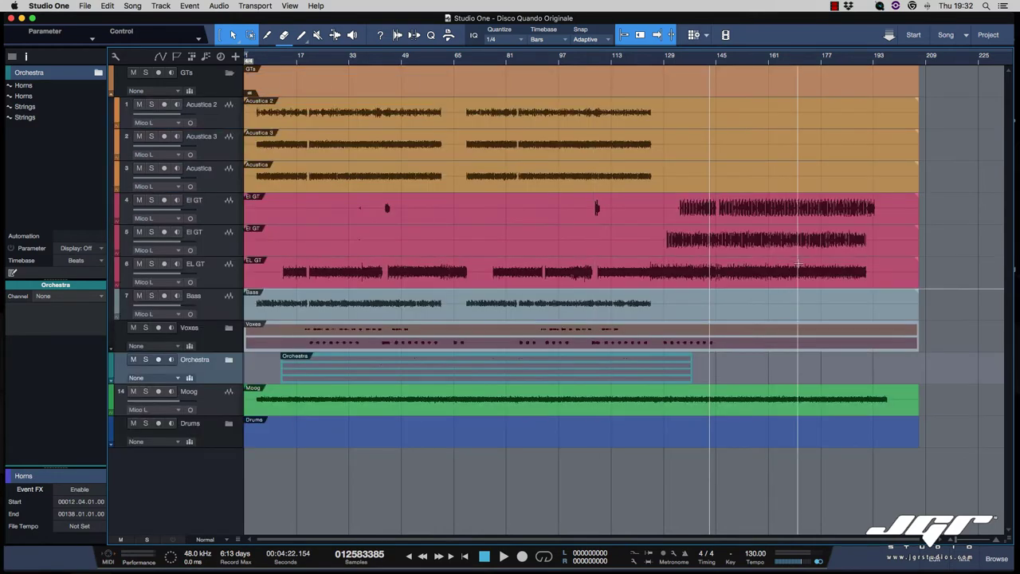
key(comma)
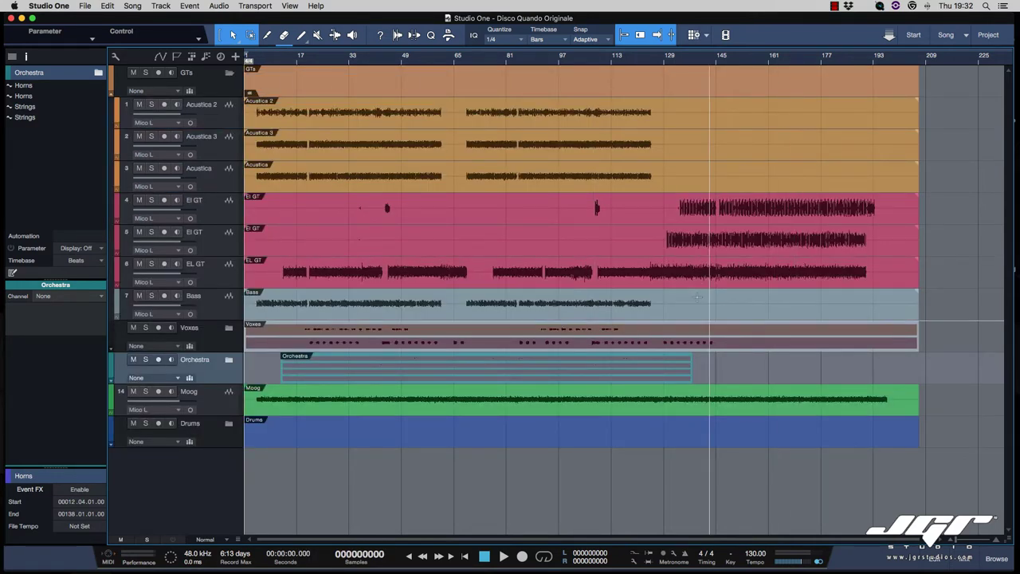
click(229, 74)
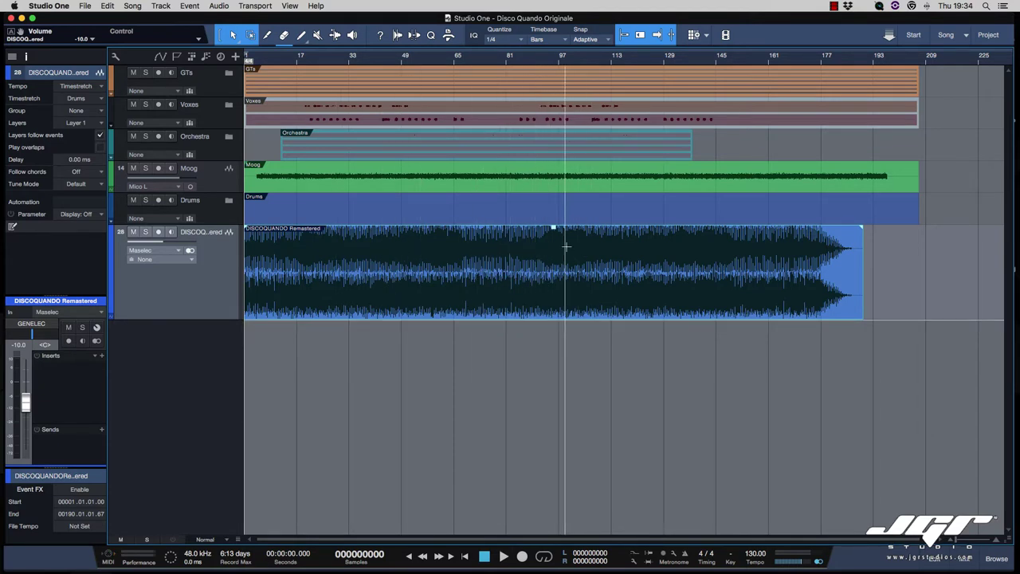
- Show the mix console below the arrangement, expand its insert racks, and enlarge it to reveal more insert slots
click(969, 563)
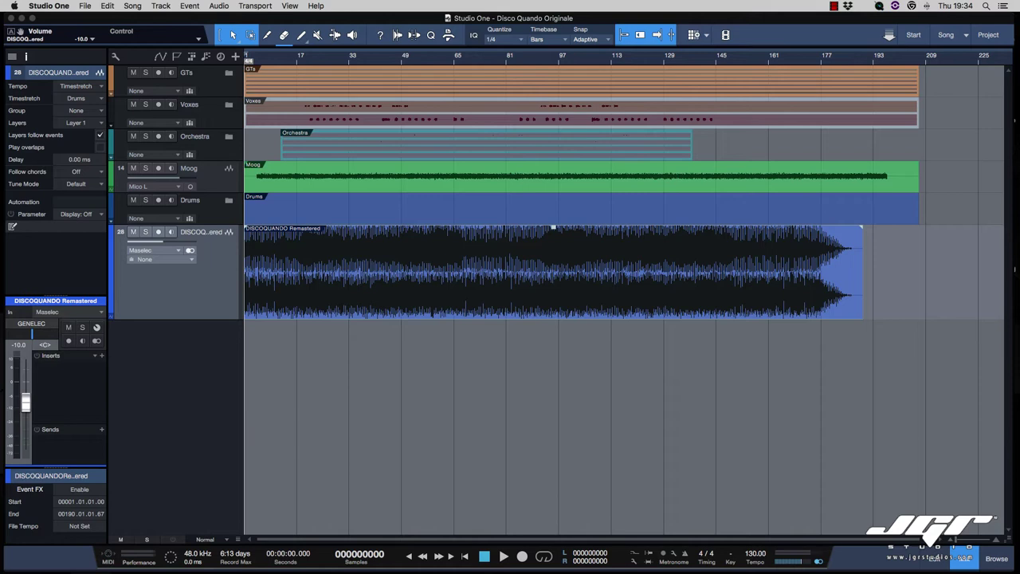
click(968, 561)
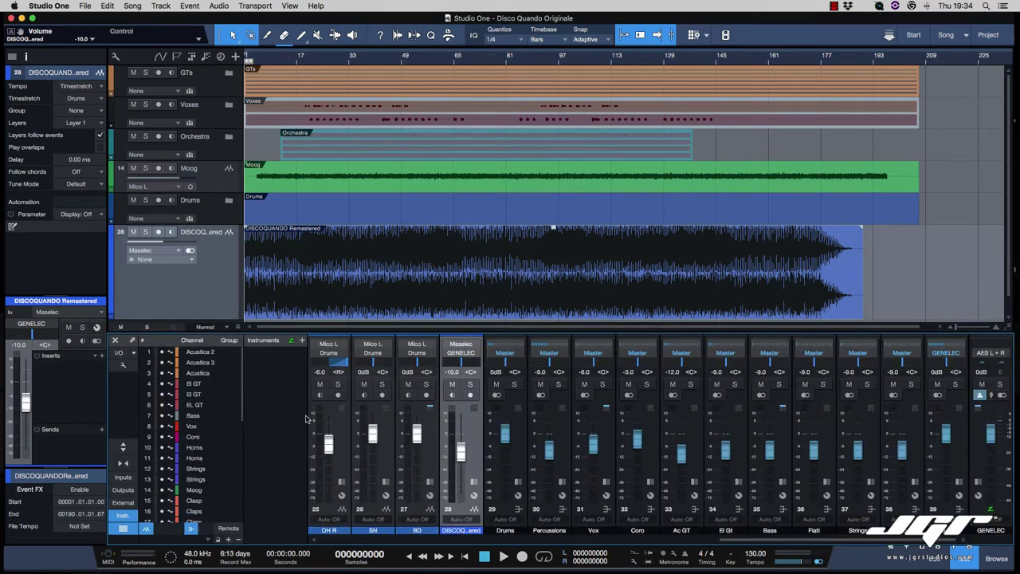
click(124, 451)
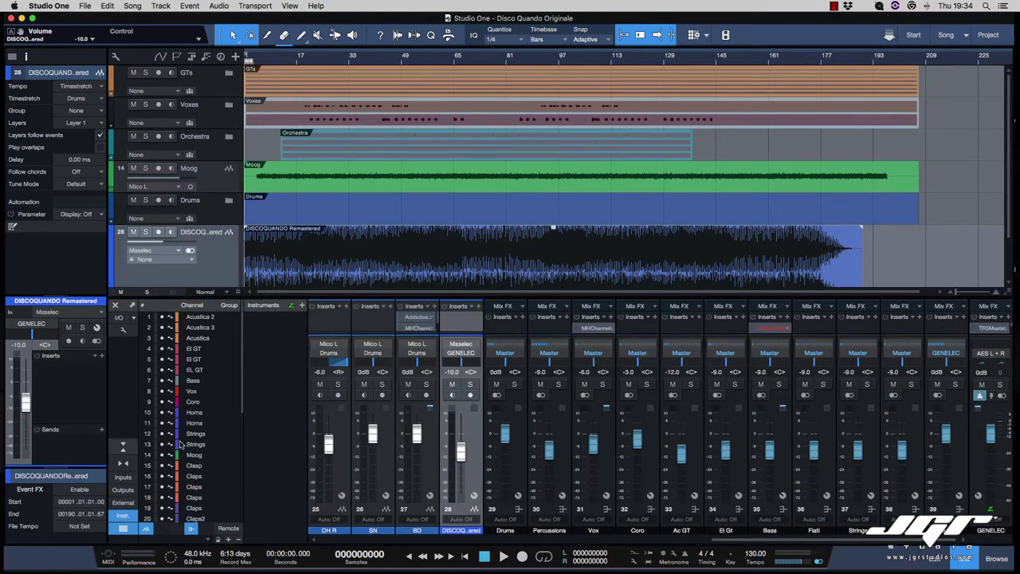
drag(665, 300, 668, 142)
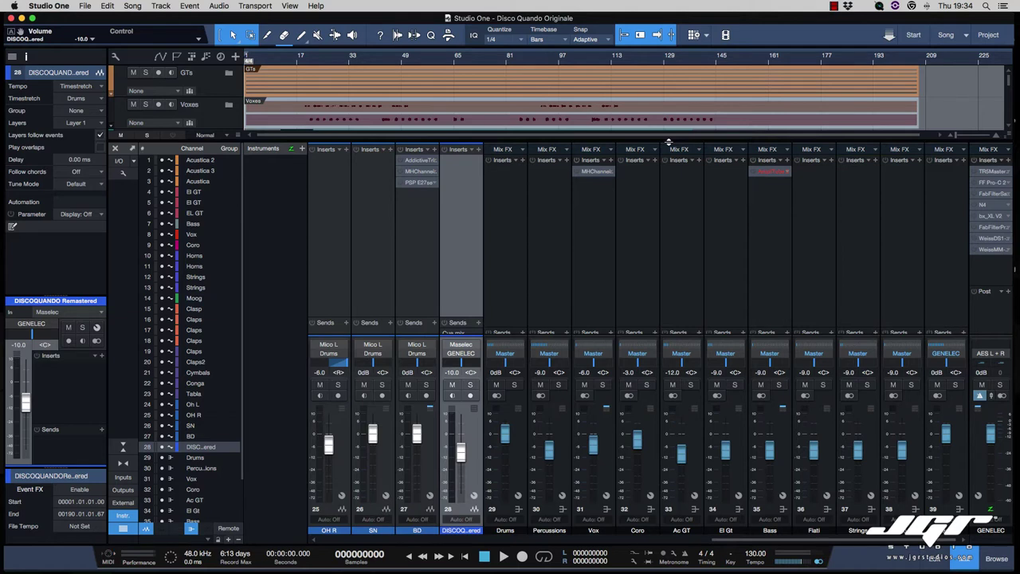
- Remove the red-labelled plug-in from the inserts of the Bass bus
click(789, 173)
click(796, 211)
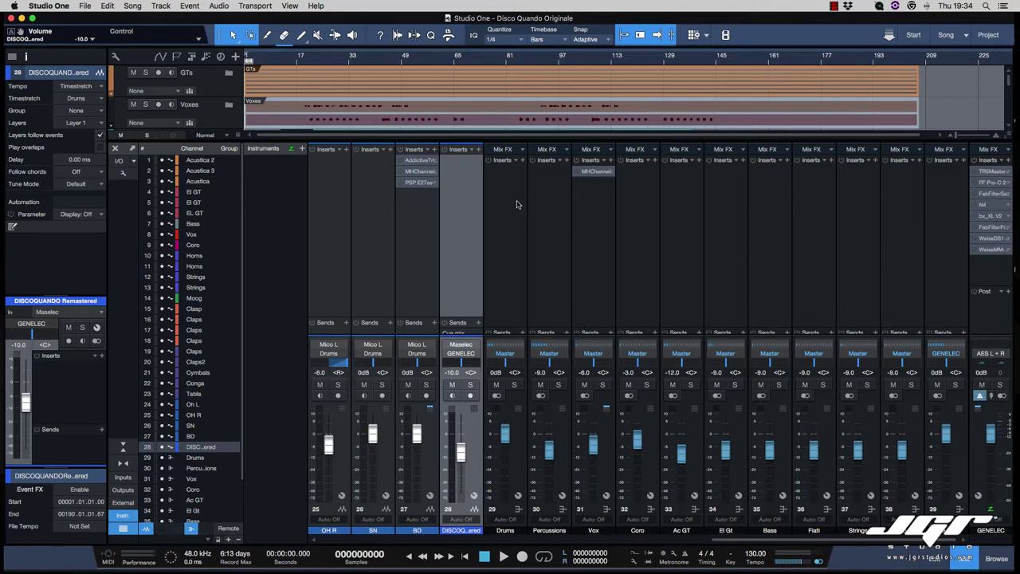
- In the song's audio output setup, add a stereo output and assign it to AES L and AES R
click(85, 6)
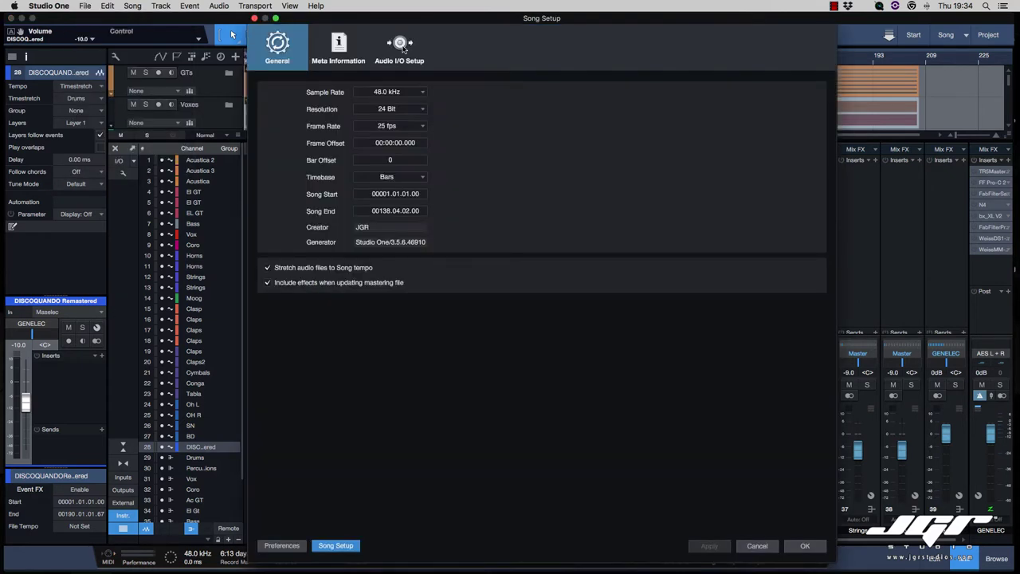
click(400, 47)
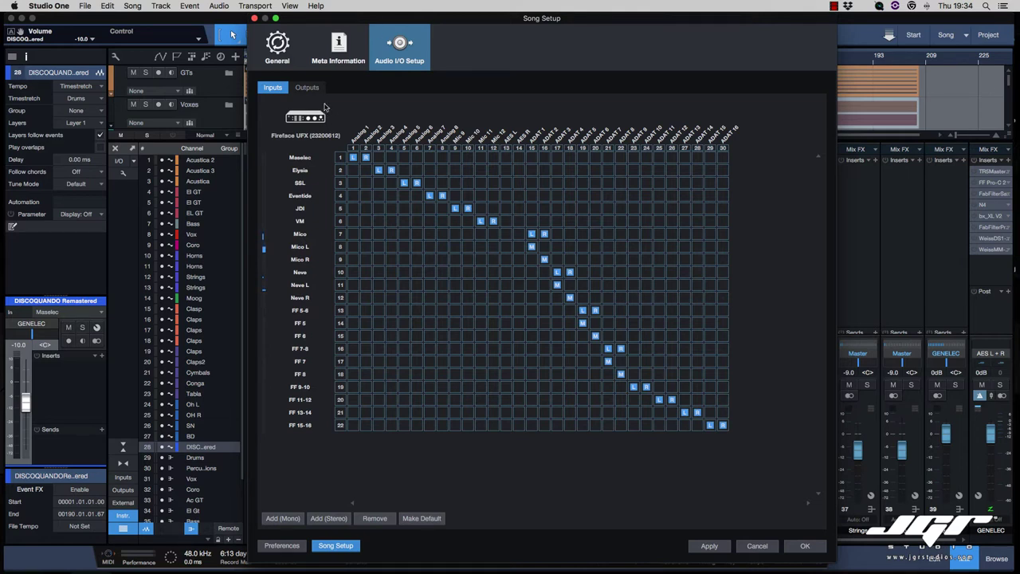
click(308, 87)
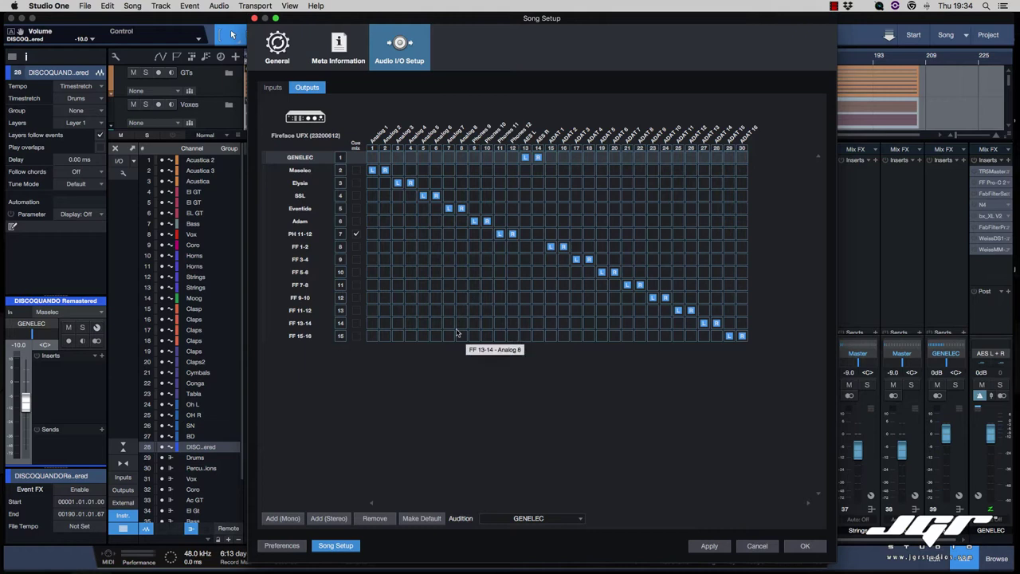
click(328, 519)
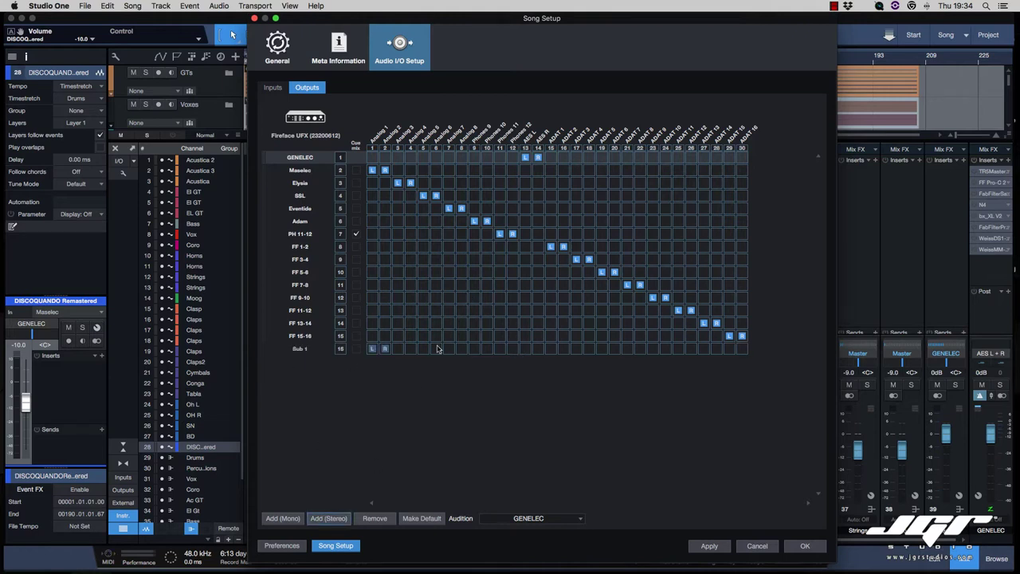
click(529, 350)
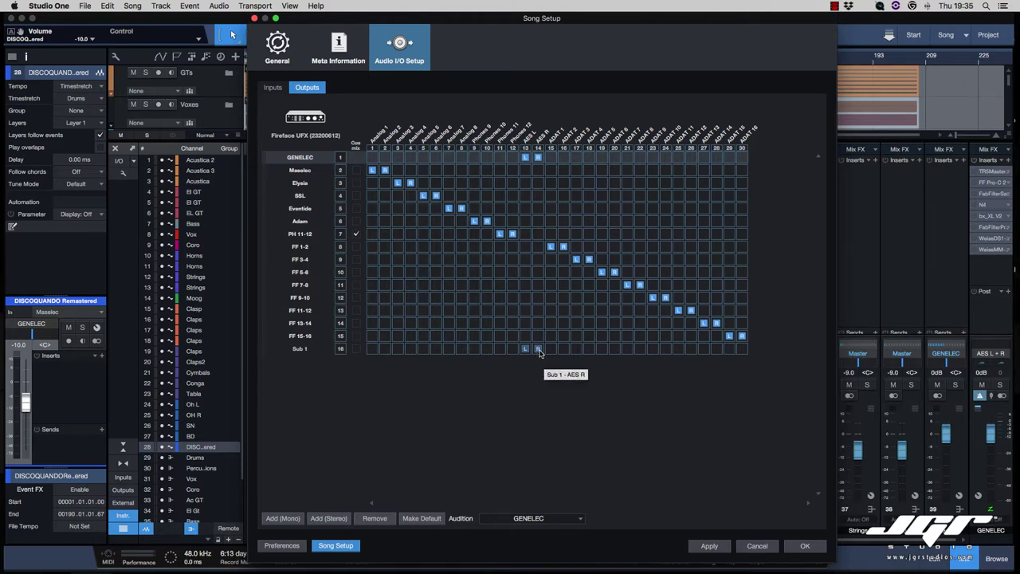
- Rename the new stereo output as Reference and accept the song setup
double_click(306, 349)
text(Refe)
key(Return)
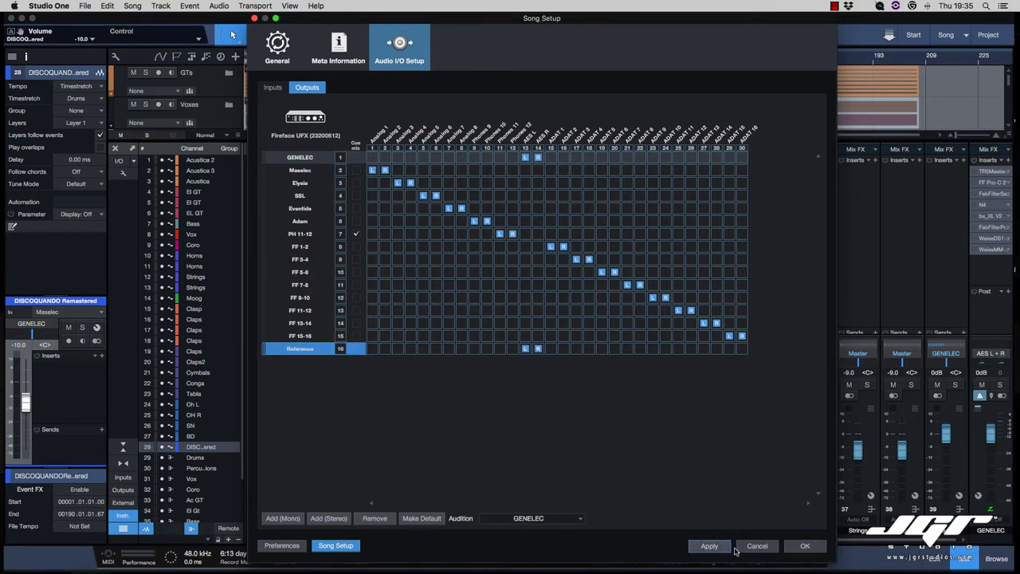
click(807, 546)
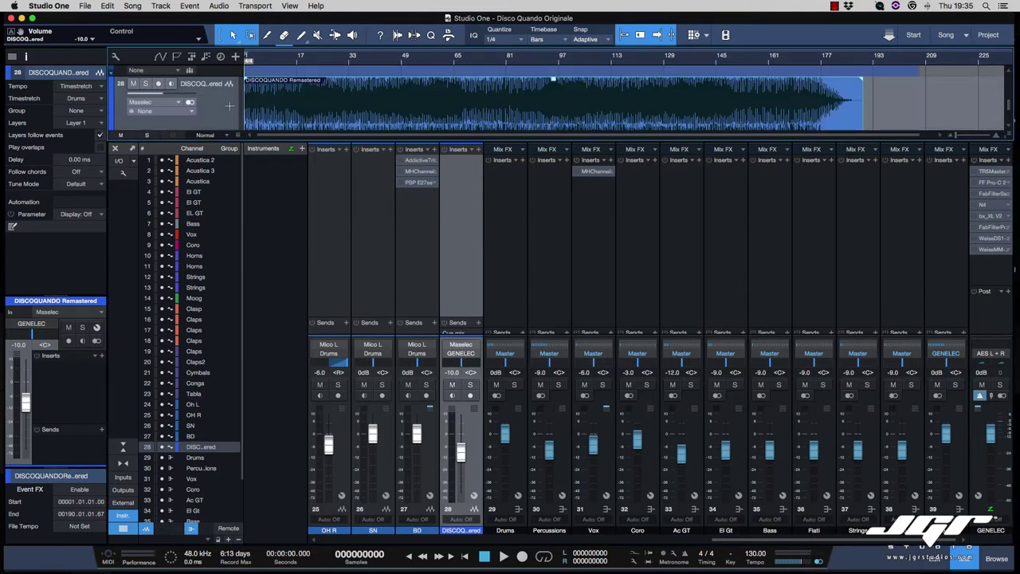
- Route the output of the DISCOQUANDO Remastered track to Reference
click(41, 324)
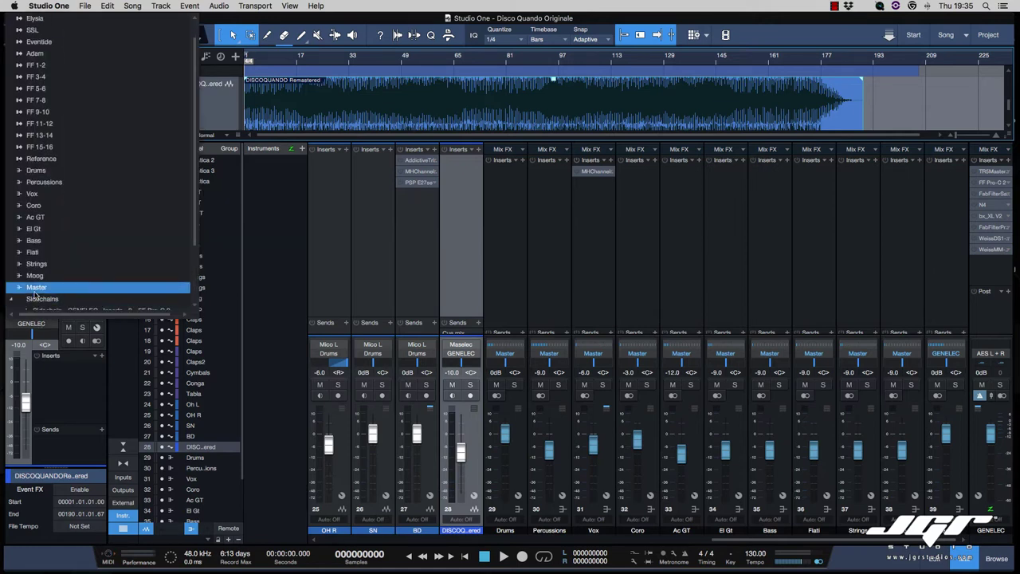
scroll(34, 293, down, 3)
click(23, 223)
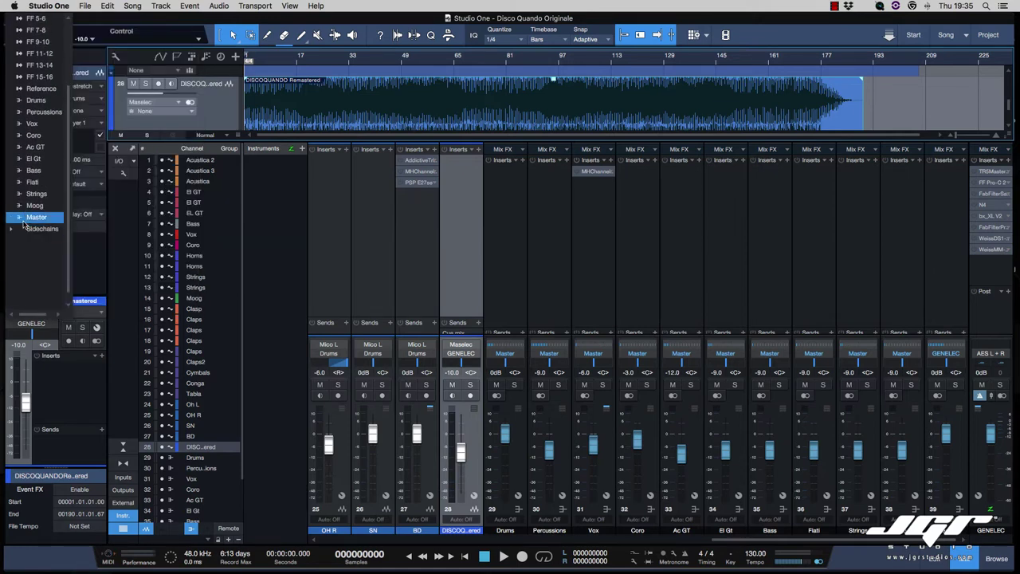
click(40, 89)
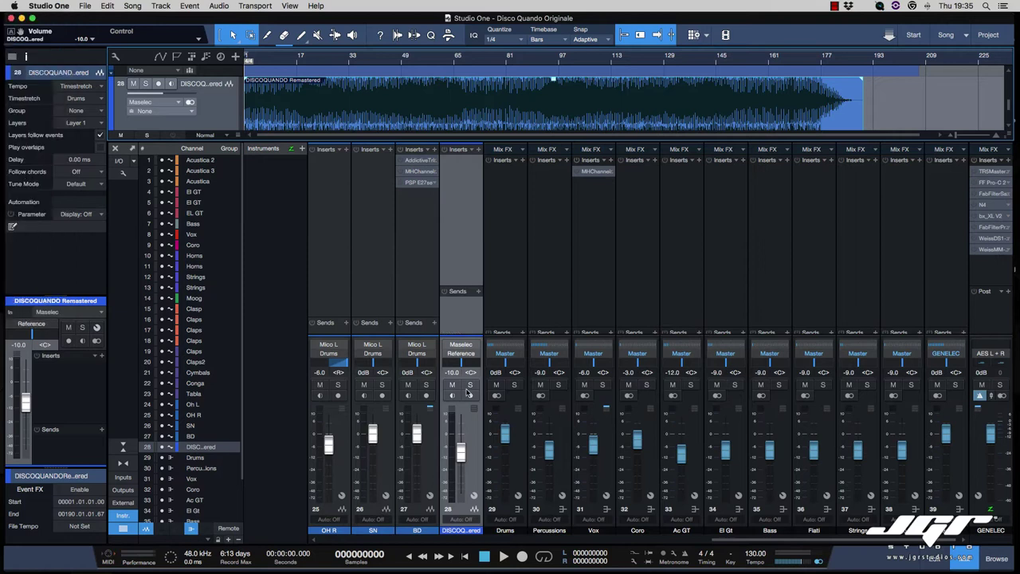
- Solo and play the DISCOQUANDO Remastered track while lowering its fader to about -11.4 dB
click(470, 385)
key(space)
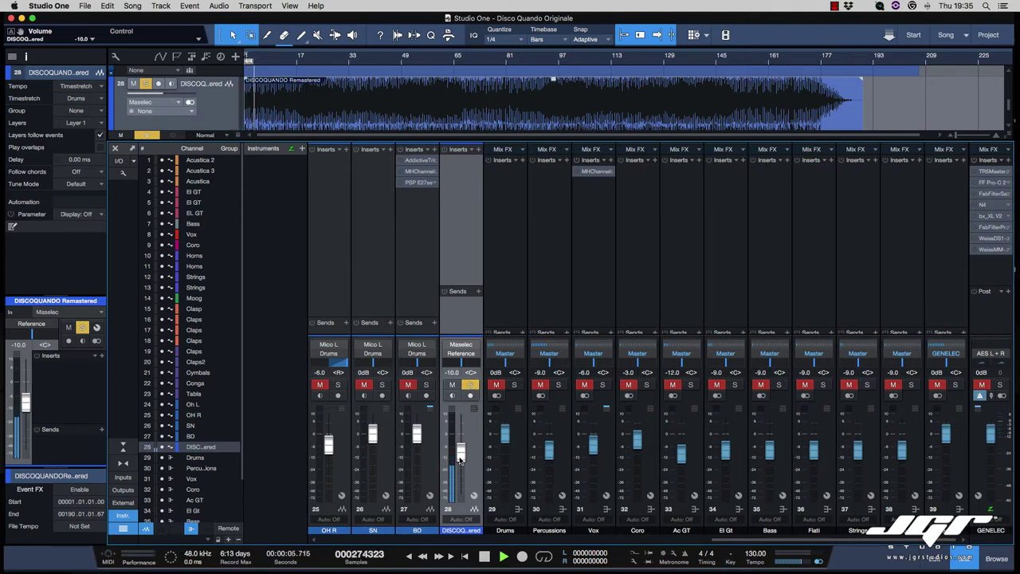
drag(461, 452, 460, 456)
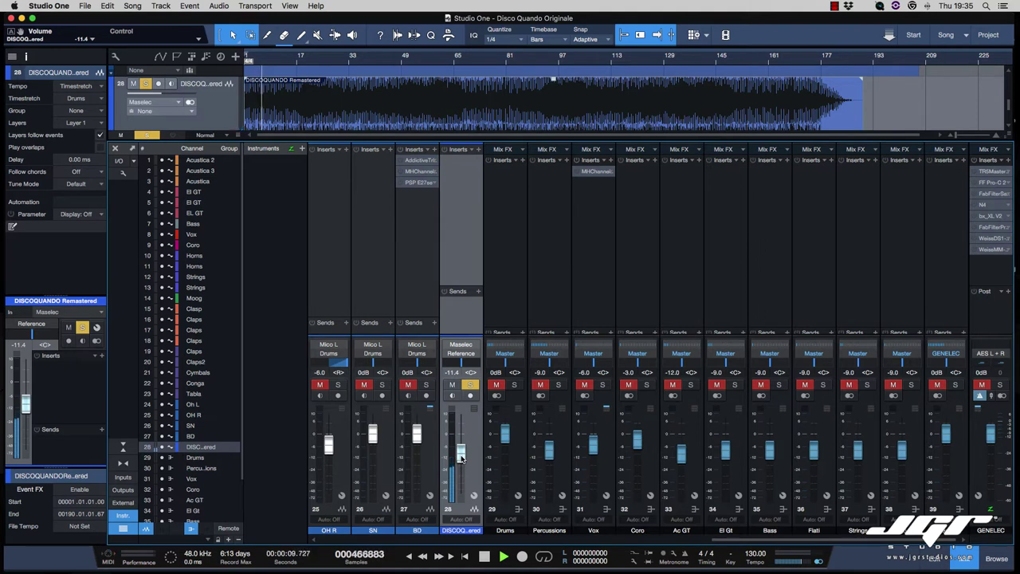
drag(460, 456, 460, 458)
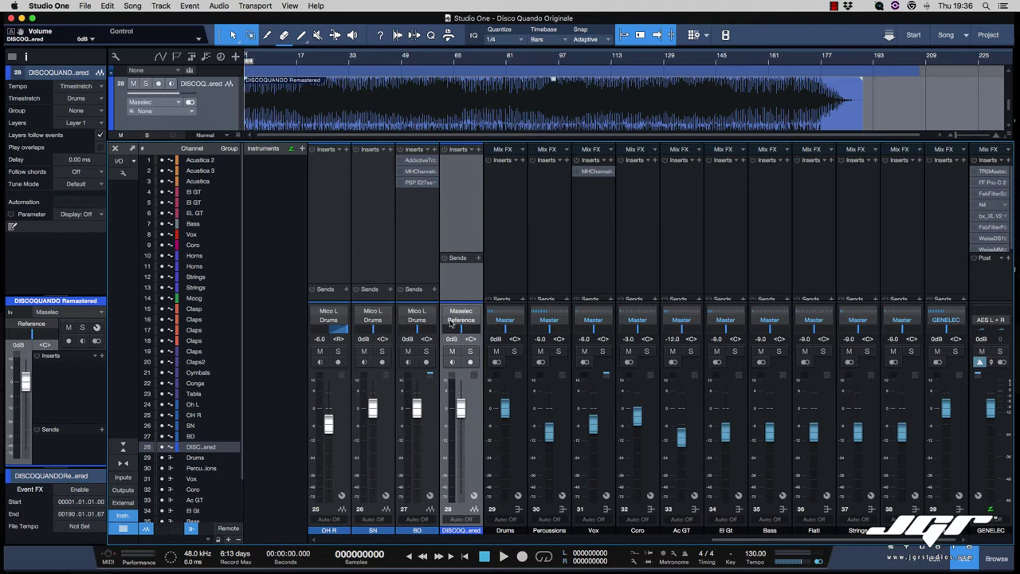
- Place the playback cursor at about 2:51 in the song, within the DISCOQUANDO Remastered waveform
click(303, 58)
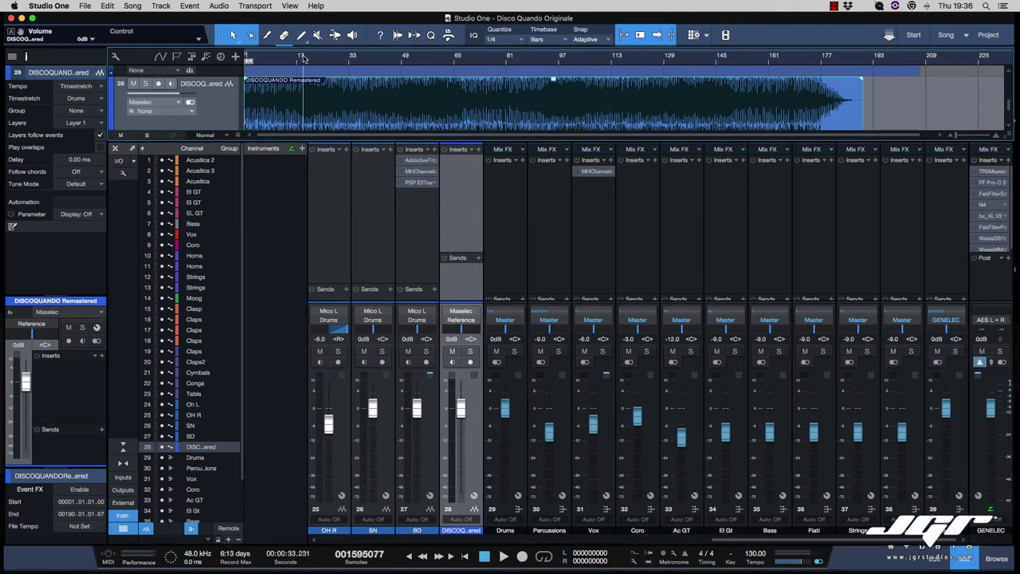
click(548, 61)
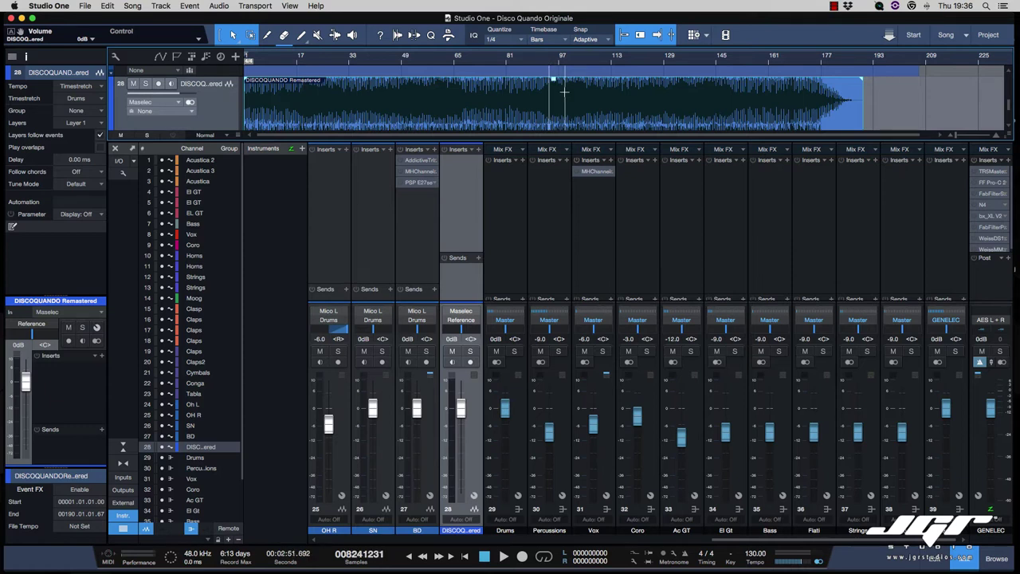
scroll(564, 93, down, 1)
scroll(564, 92, up, 2)
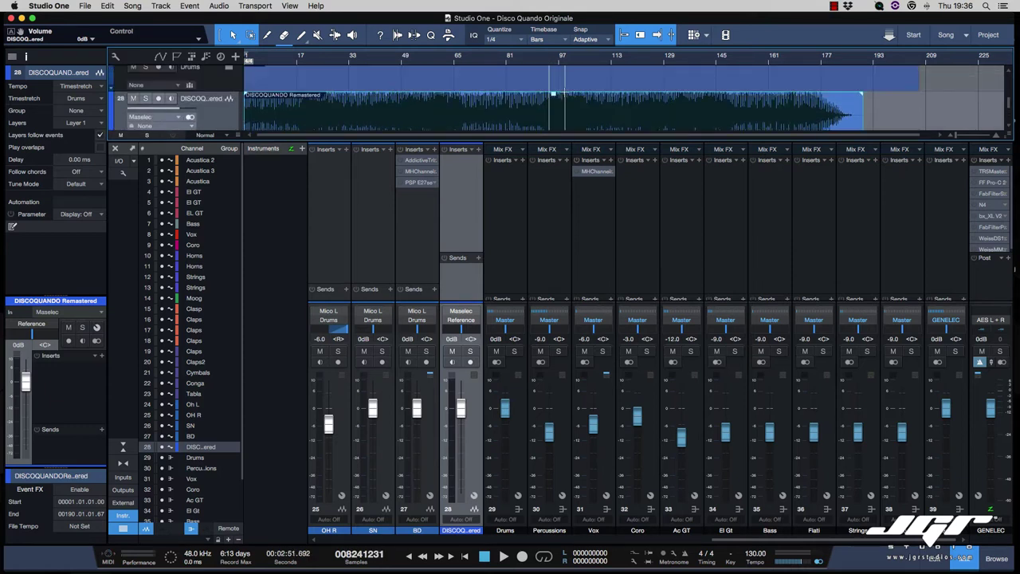
scroll(564, 92, down, 1)
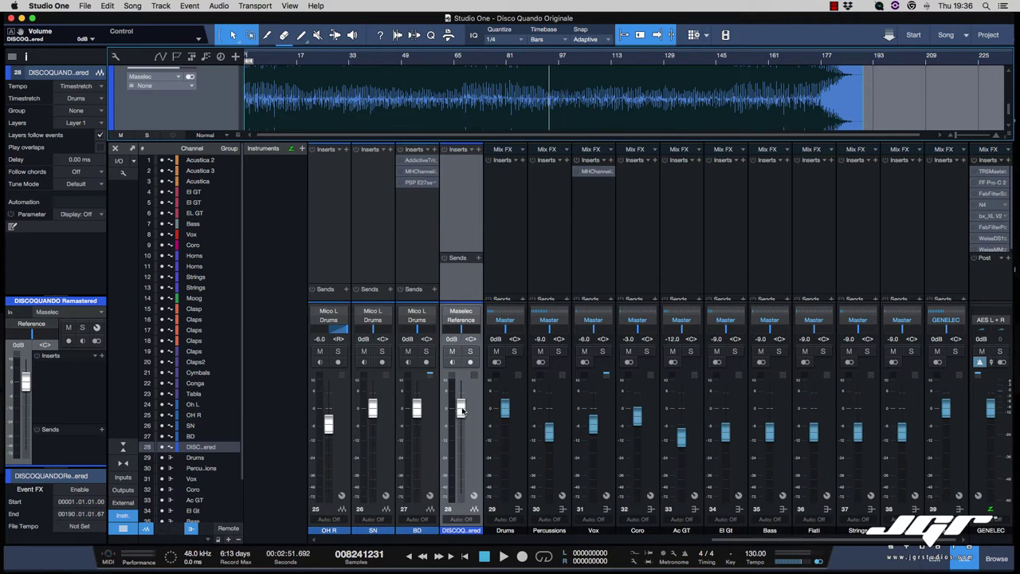
- Set the DISCOQUANDO Remastered channel's volume to -9 dB
click(451, 339)
text(-9)
key(Return)
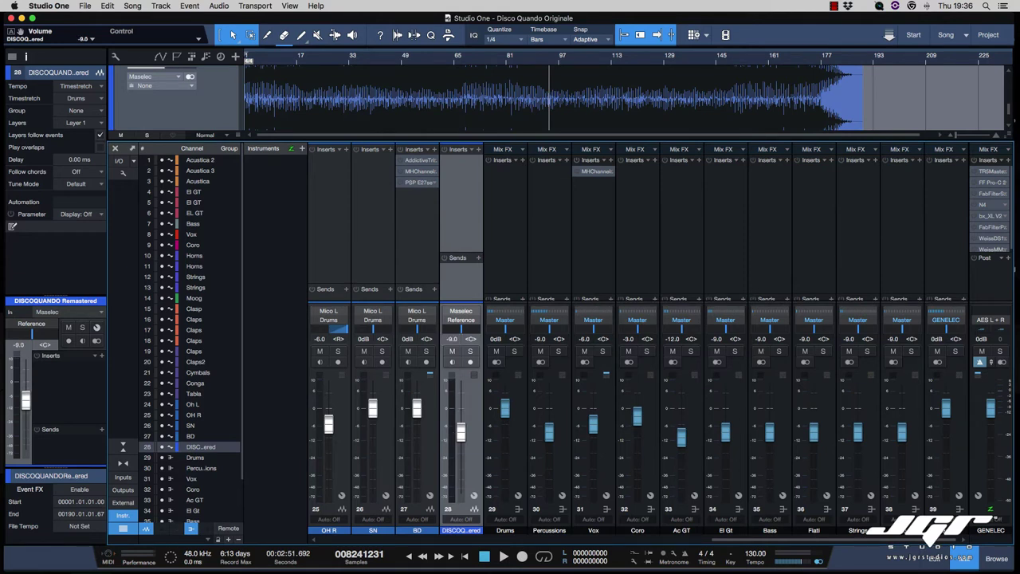
- Set the DISCOQUANDO Remastered channel's volume to -12 dB
click(452, 339)
text(-12)
key(Return)
- Play the song and solo the DISCOQUANDO Remastered channel to compare the reference with the mix
key(space)
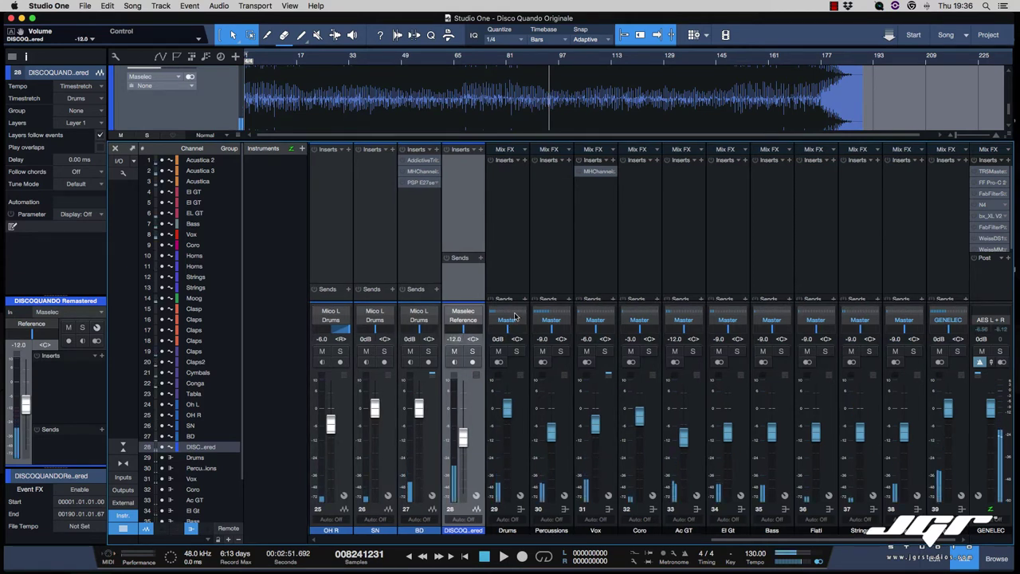
key(space)
click(473, 351)
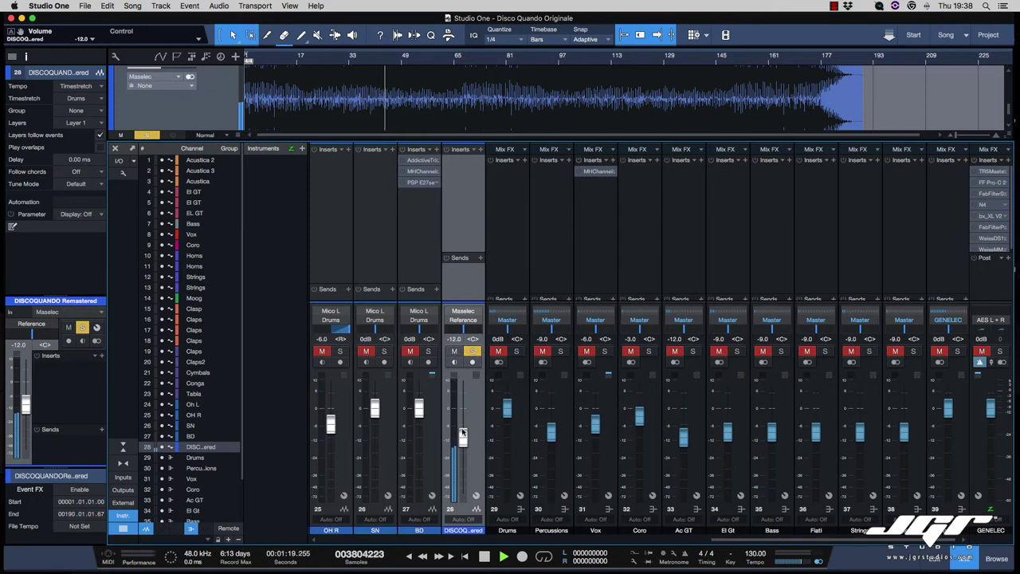
- Lower the DISCOQUANDO Remastered channel's volume to -24.2 dB while the reference plays
drag(462, 437, 462, 457)
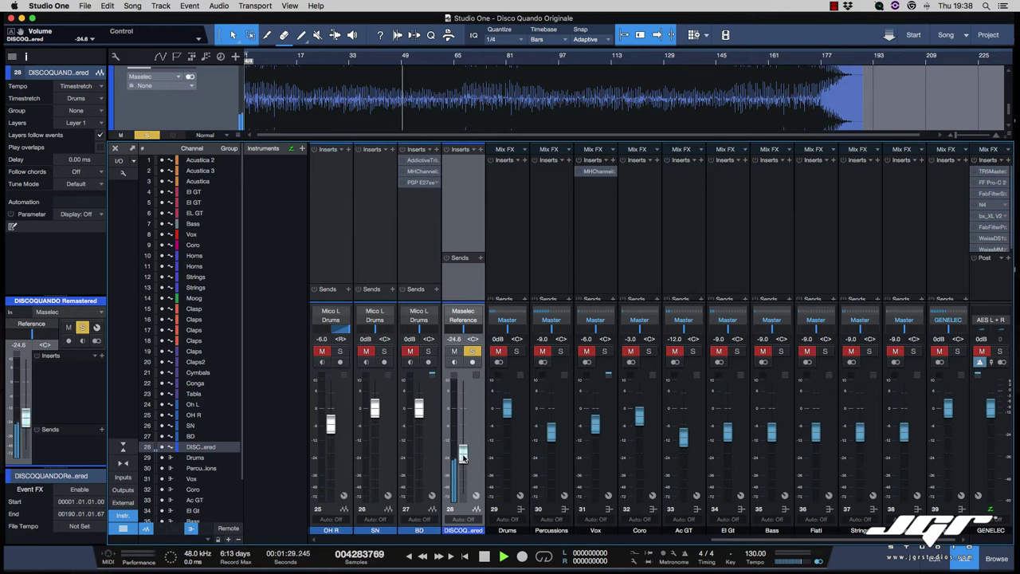
drag(462, 457, 462, 456)
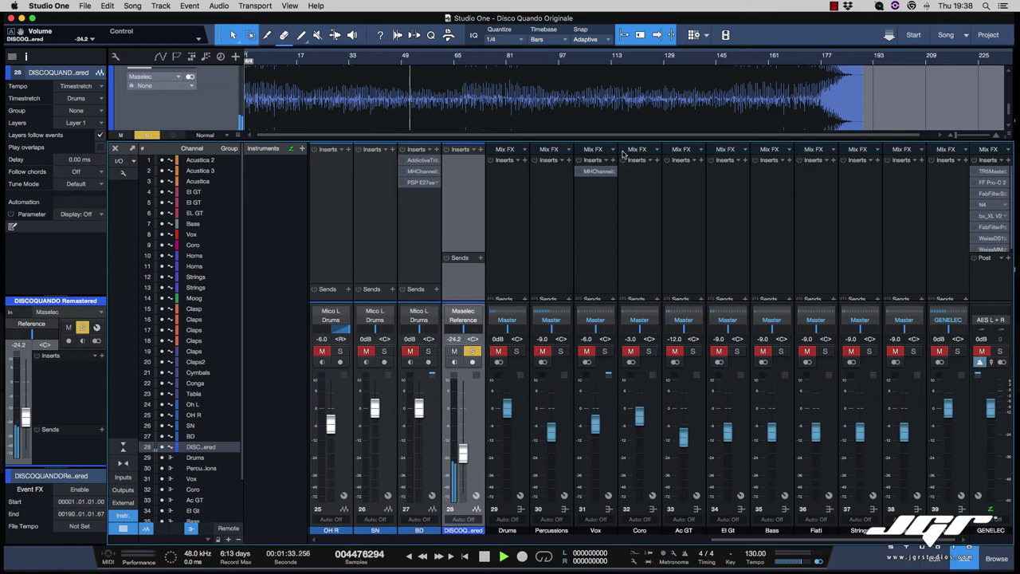
- Enlarge the arrangement area above the mixer console, look over the tracks and channels, and stop the song playback
drag(584, 139, 581, 214)
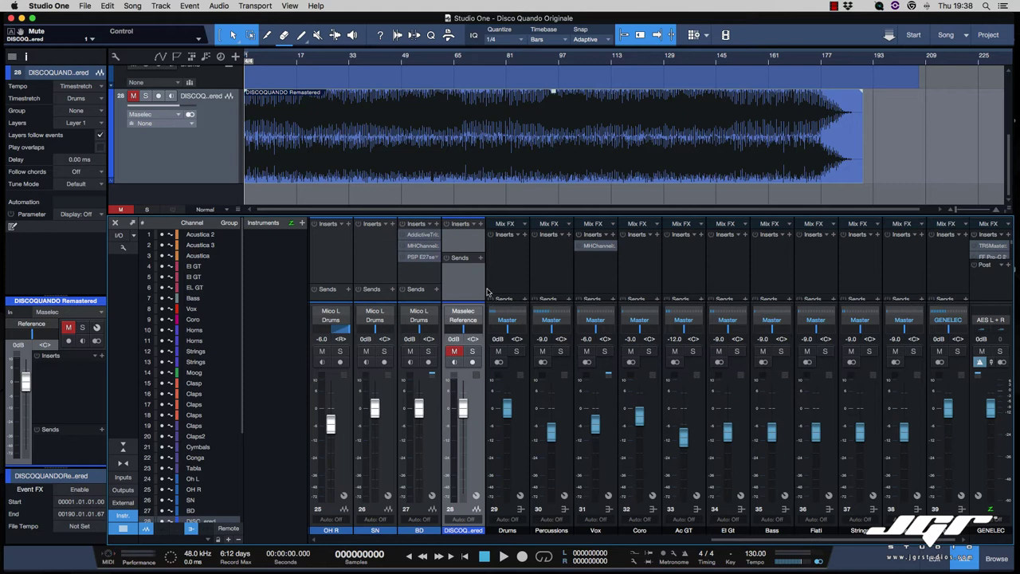
scroll(863, 421, left, 10)
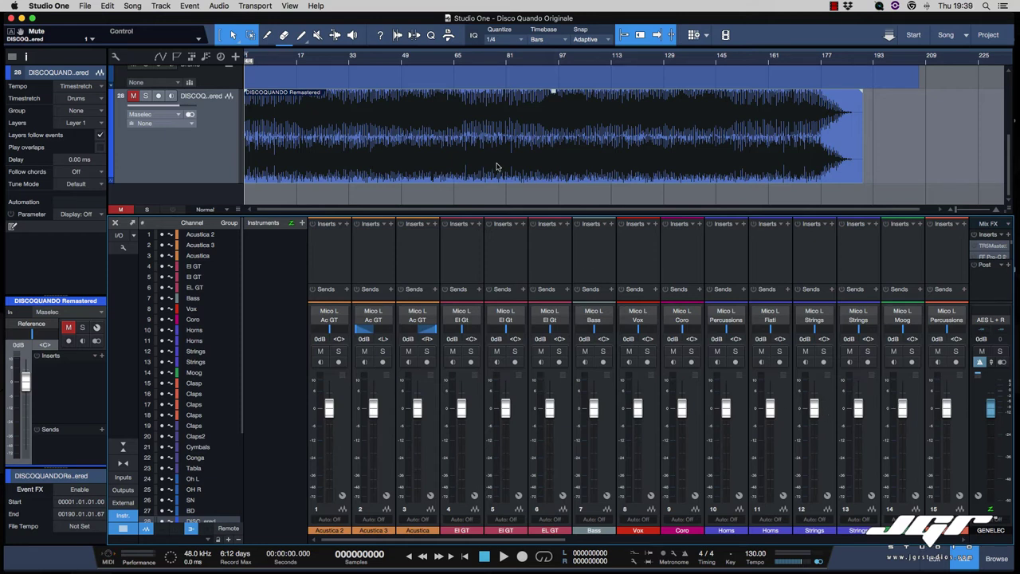
scroll(497, 167, up, 5)
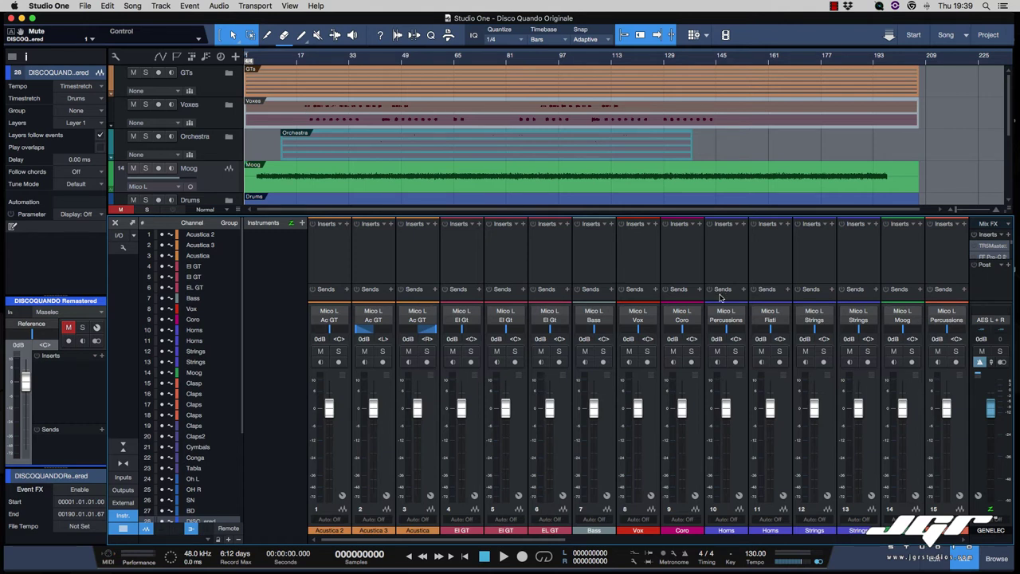
mouse_move(1001, 405)
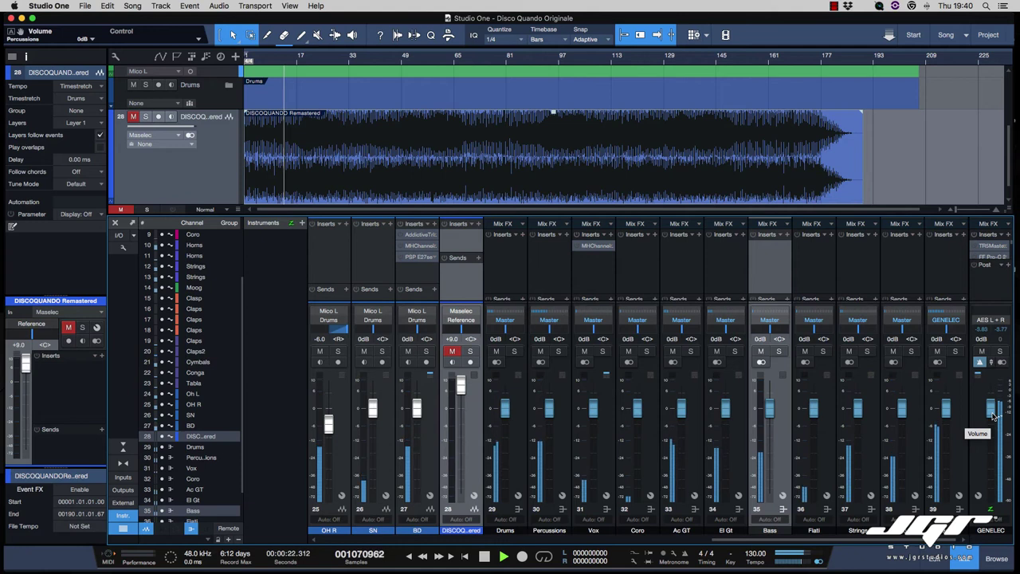
key(space)
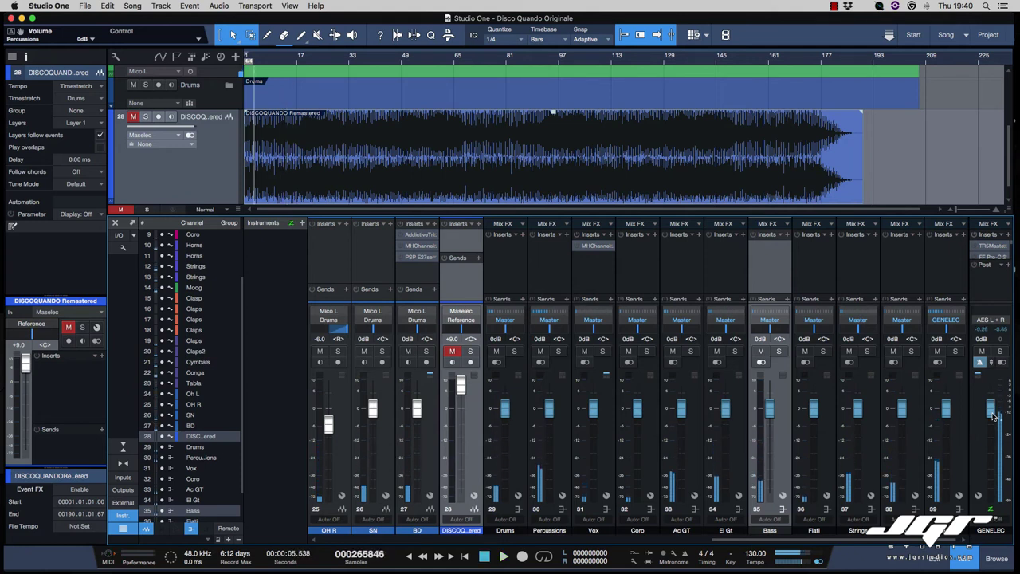
- Expand the GTs folder track and select the Acustica 2, Acustica 3 and Acustica tracks one after another
scroll(374, 145, down, 1)
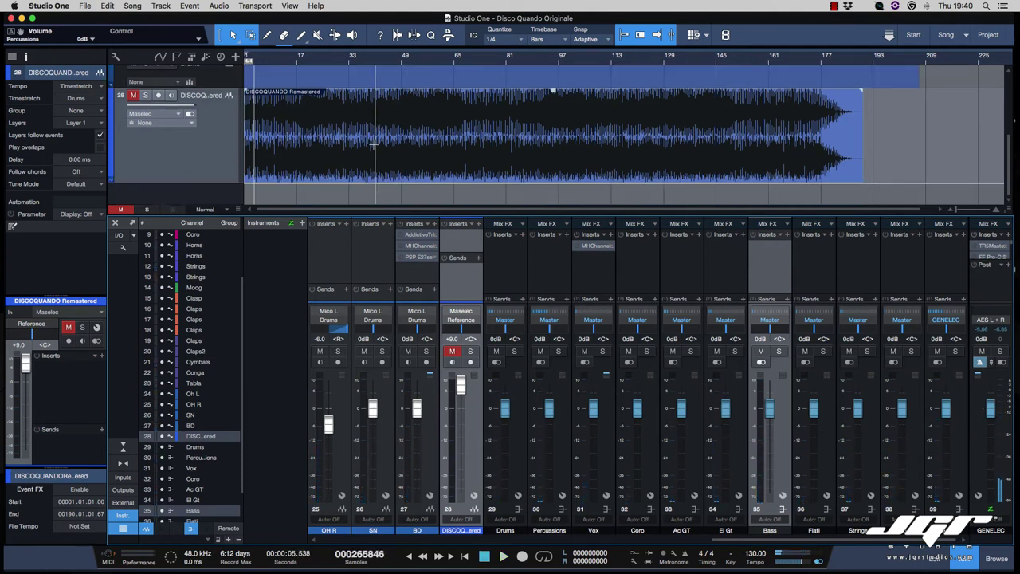
scroll(374, 145, up, 5)
scroll(374, 145, down, 4)
scroll(373, 145, up, 4)
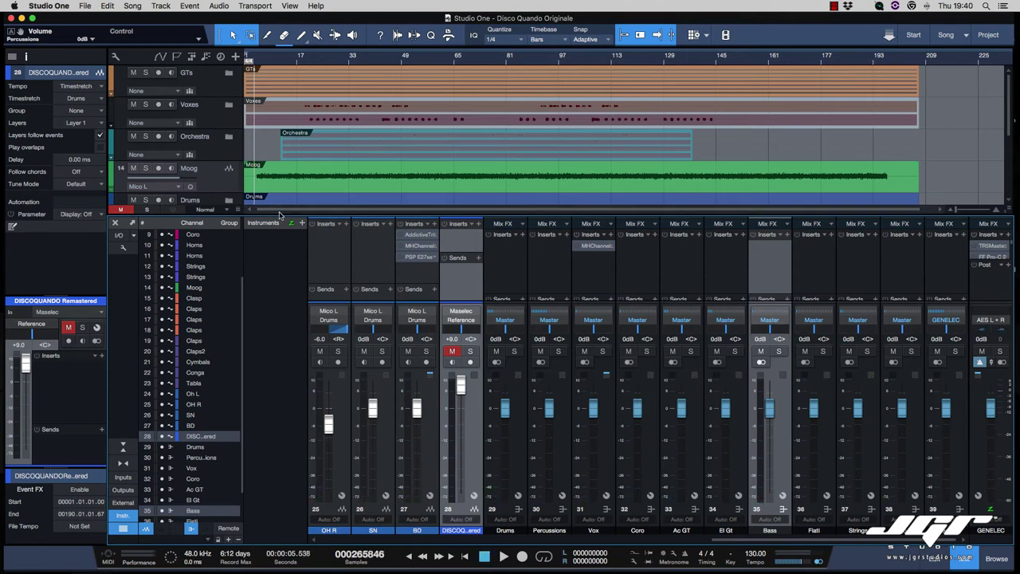
click(229, 73)
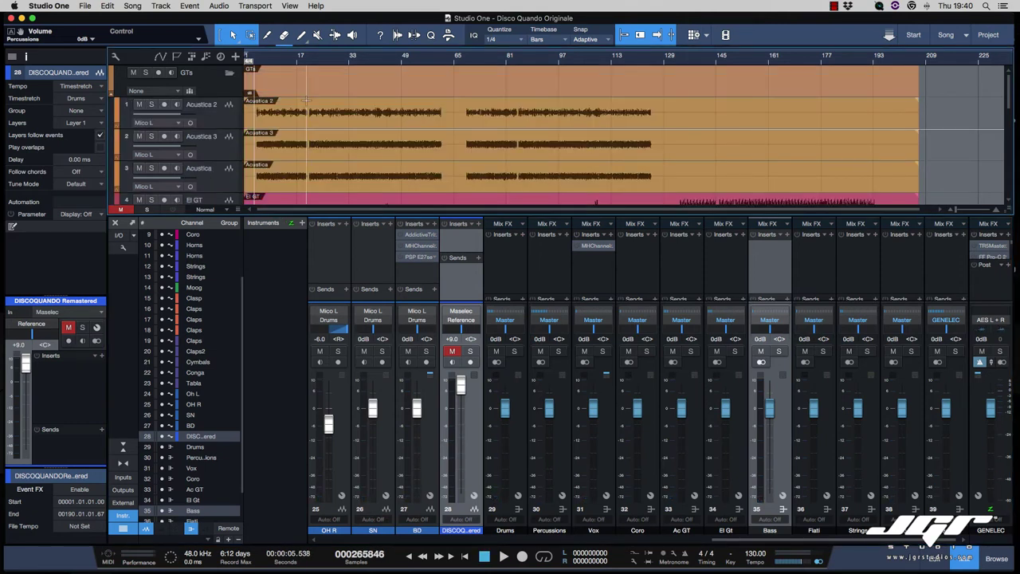
scroll(306, 99, down, 2)
click(213, 97)
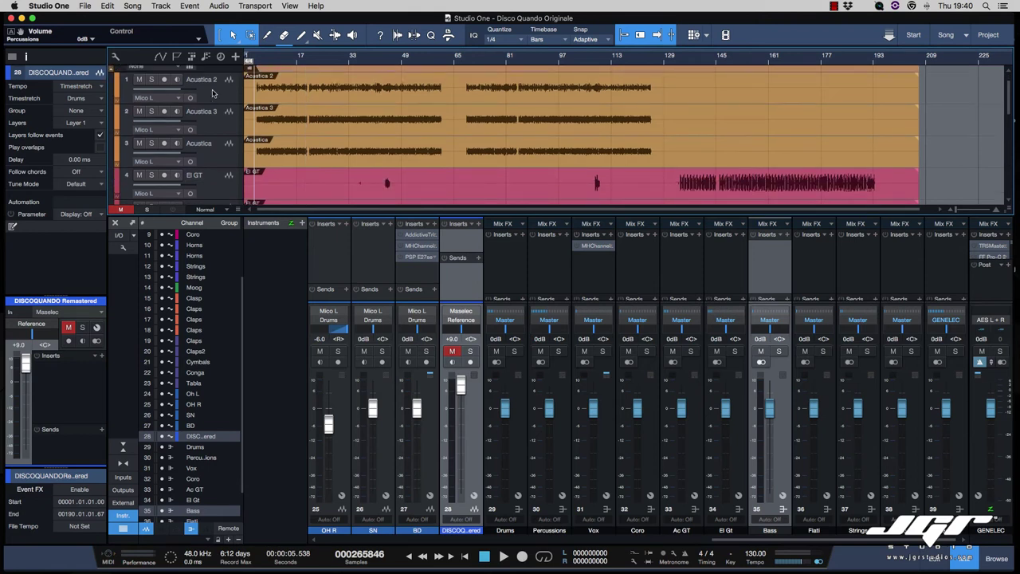
click(211, 128)
click(213, 159)
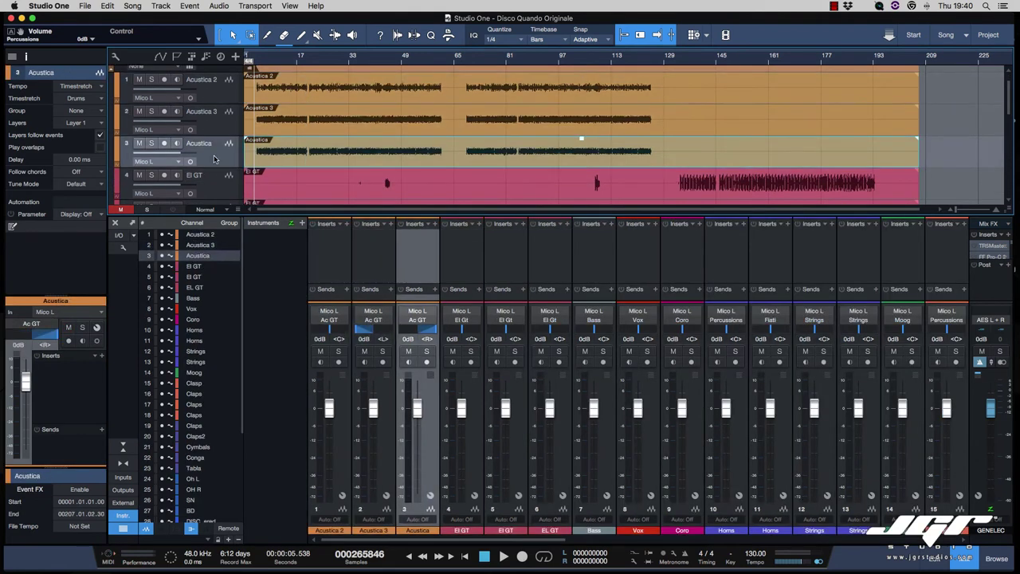
- Select El GT track 4 and the Bass track in turn to check their output routing
scroll(214, 133, down, 3)
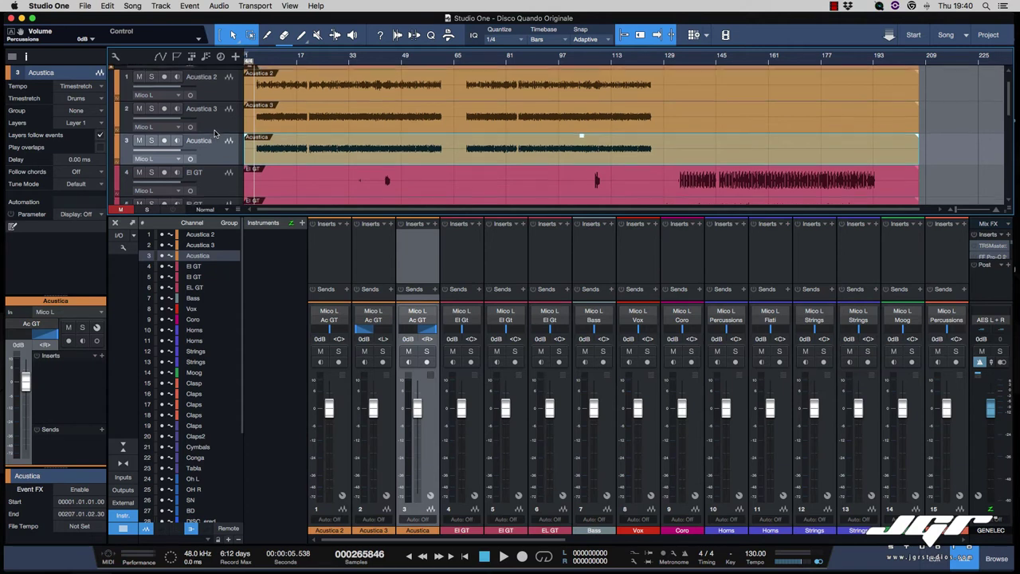
click(214, 134)
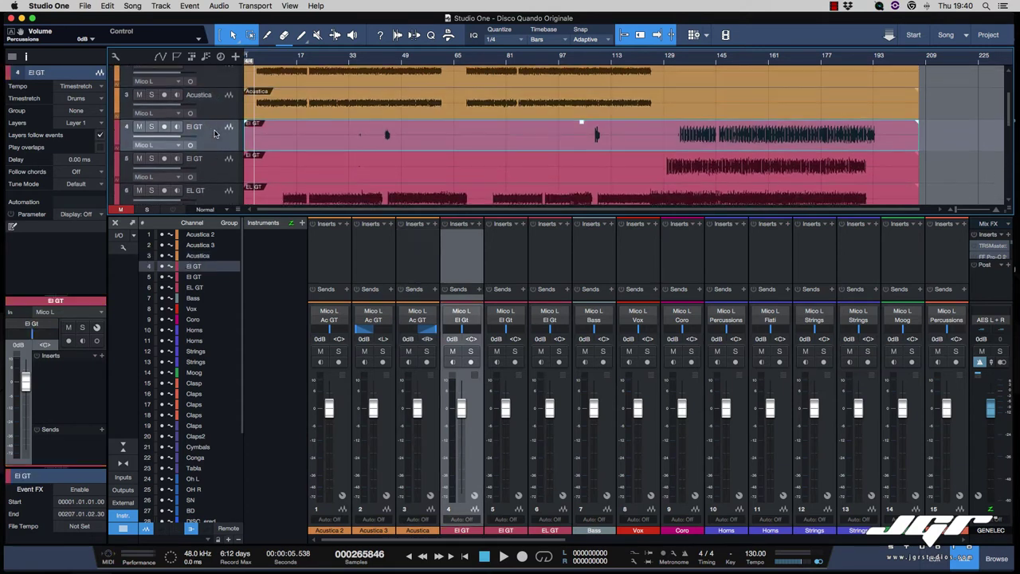
scroll(213, 133, down, 2)
scroll(213, 133, down, 3)
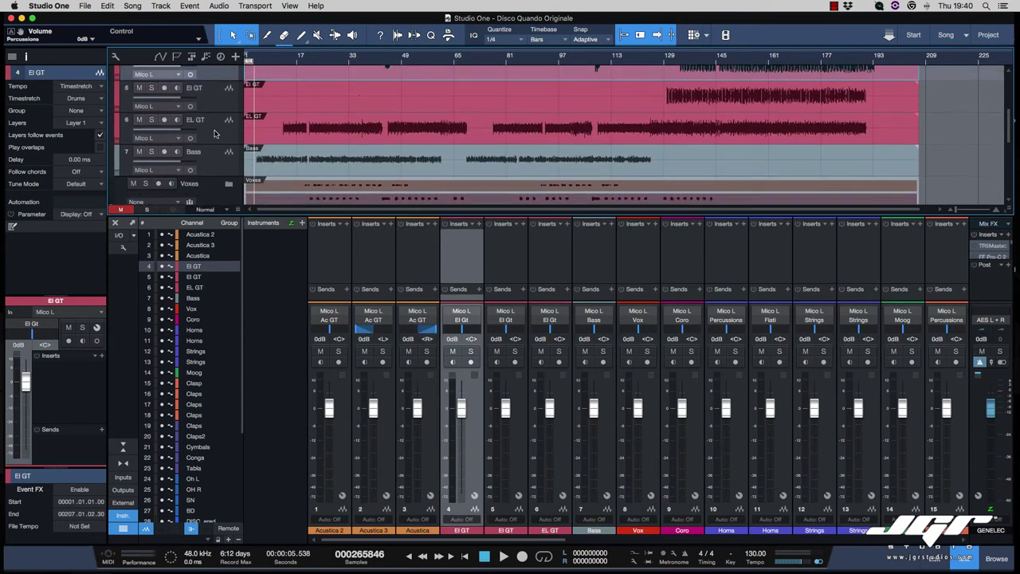
click(214, 133)
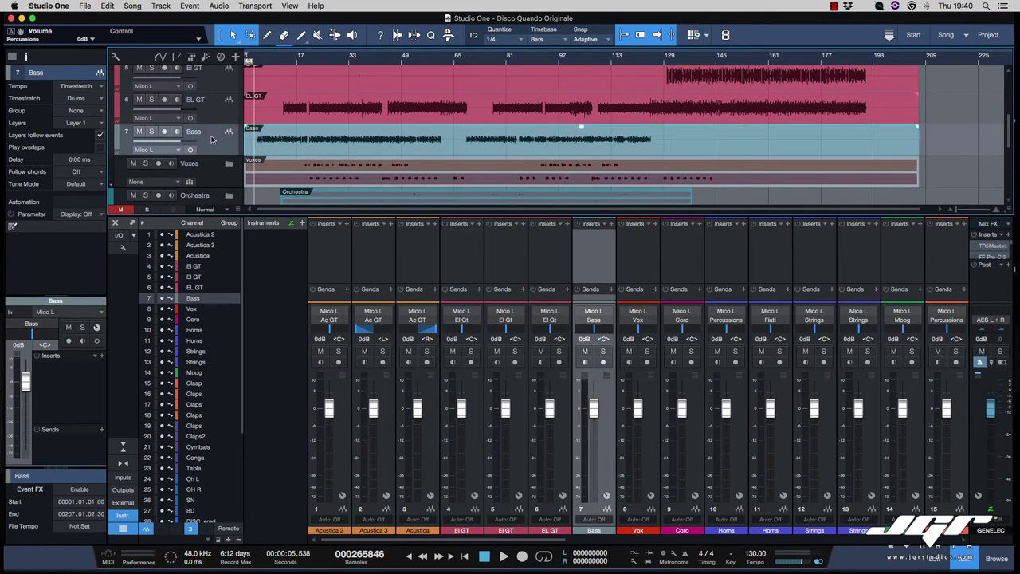
- Select the Voxes folder track and expand the Orchestra folder to show its tracks
scroll(211, 140, down, 2)
click(211, 139)
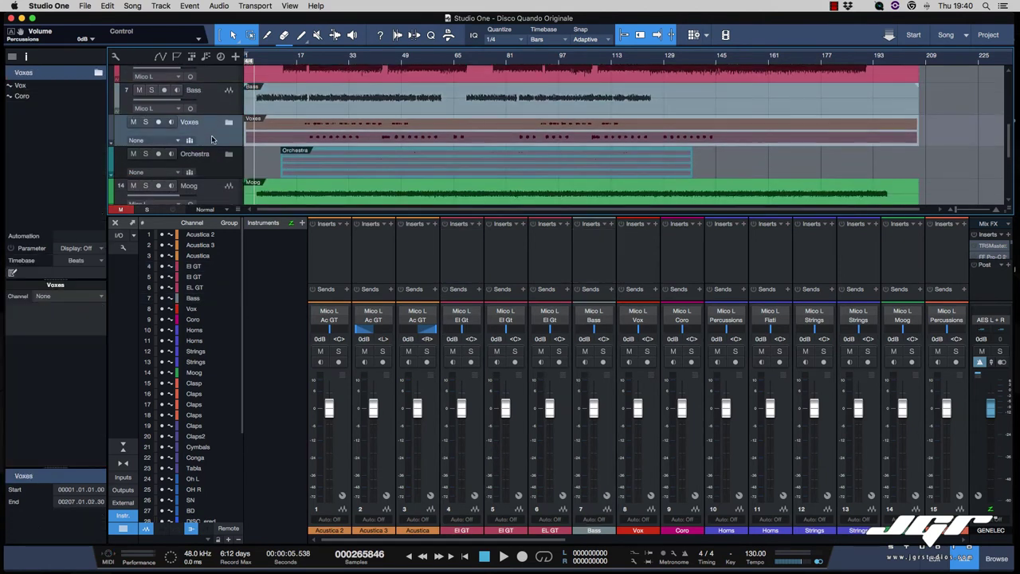
scroll(213, 139, down, 1)
click(213, 138)
click(229, 129)
- Select Horns track 11 and choose Fiati as its output
click(212, 169)
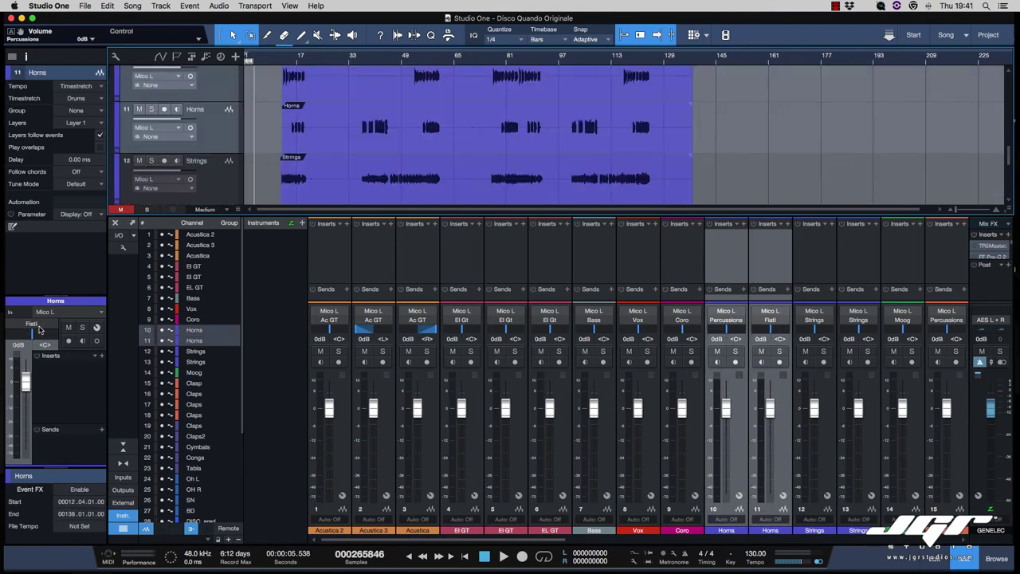
click(34, 324)
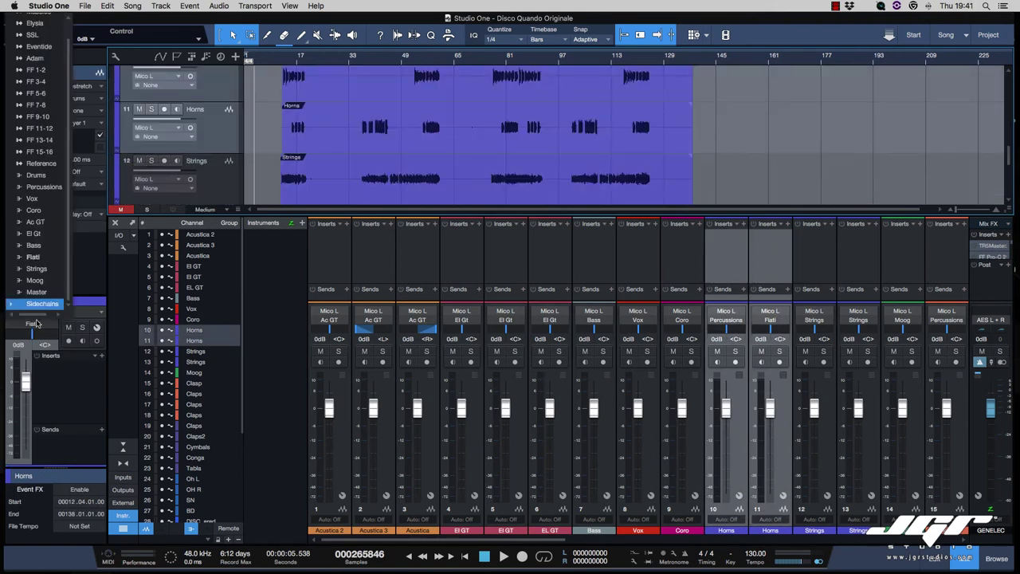
click(40, 257)
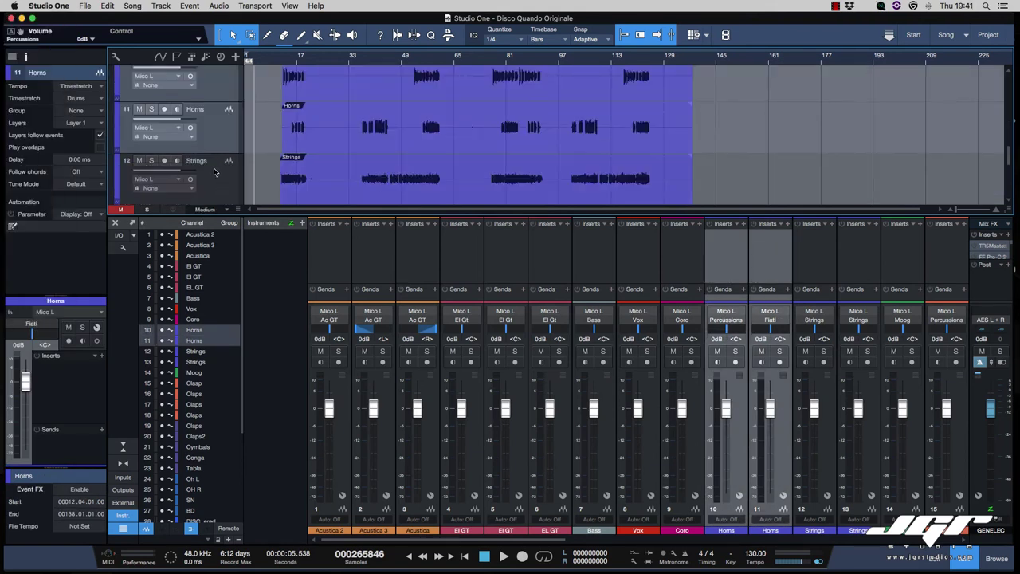
- Select the Moog track below the strings to check its channel's output routing
scroll(213, 171, down, 3)
click(212, 175)
scroll(710, 351, right, 10)
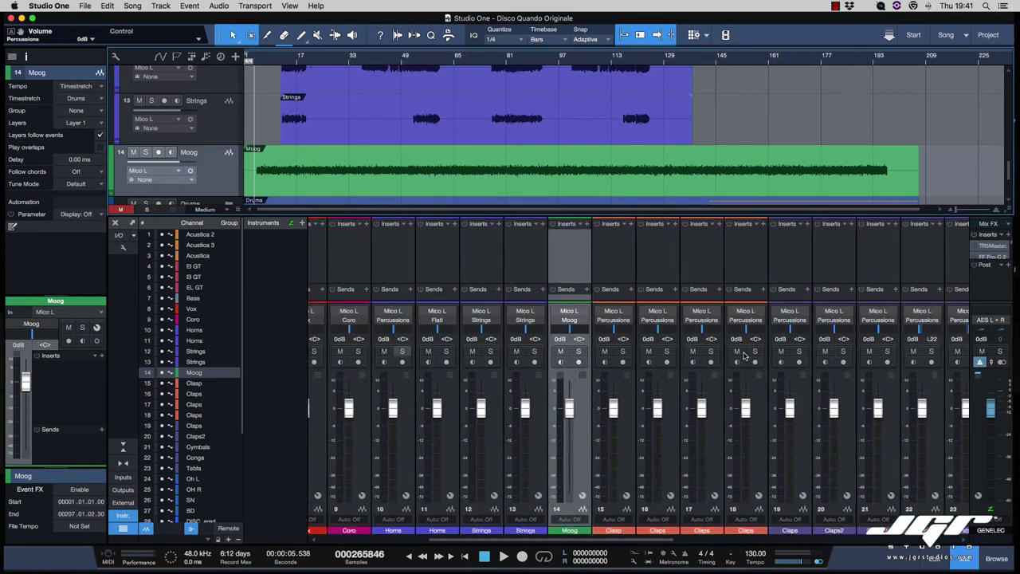
- Select the Drums folder track and expand it to show the tracks it contains
scroll(227, 162, down, 2)
click(227, 162)
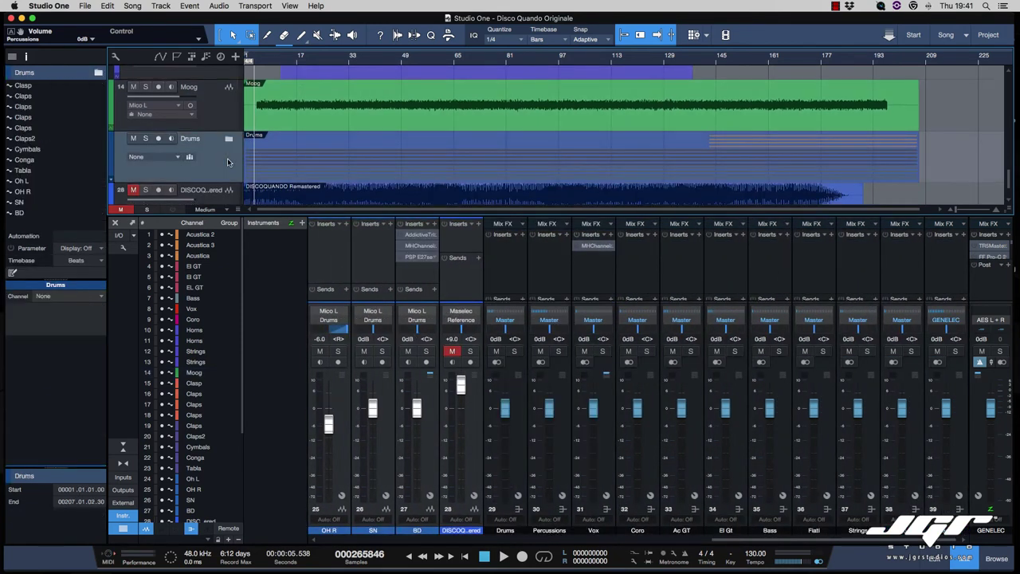
scroll(228, 162, down, 2)
click(228, 120)
scroll(228, 143, down, 2)
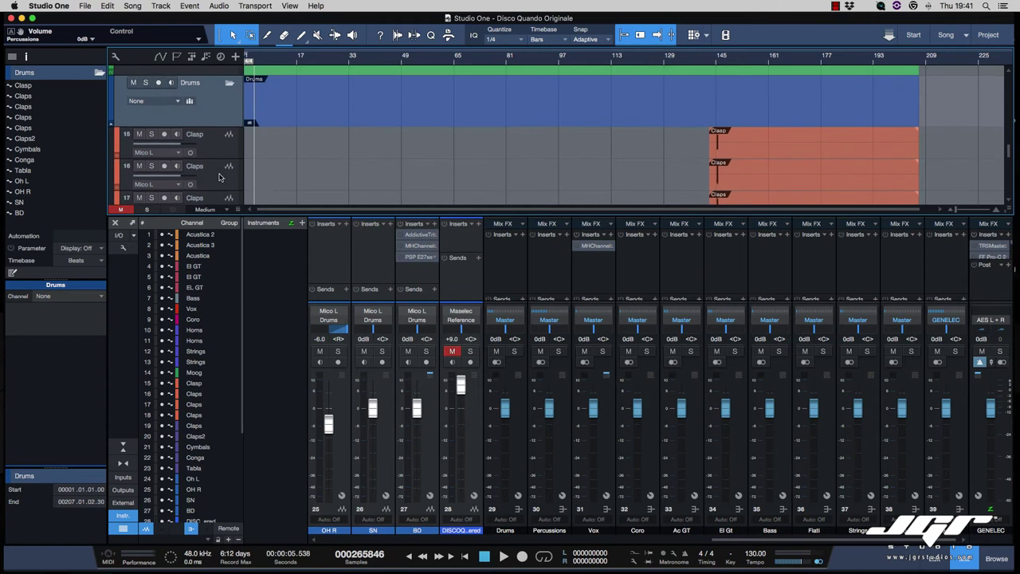
- Select track 15, Clasp, inside the Drums folder and rename it Claps
click(229, 142)
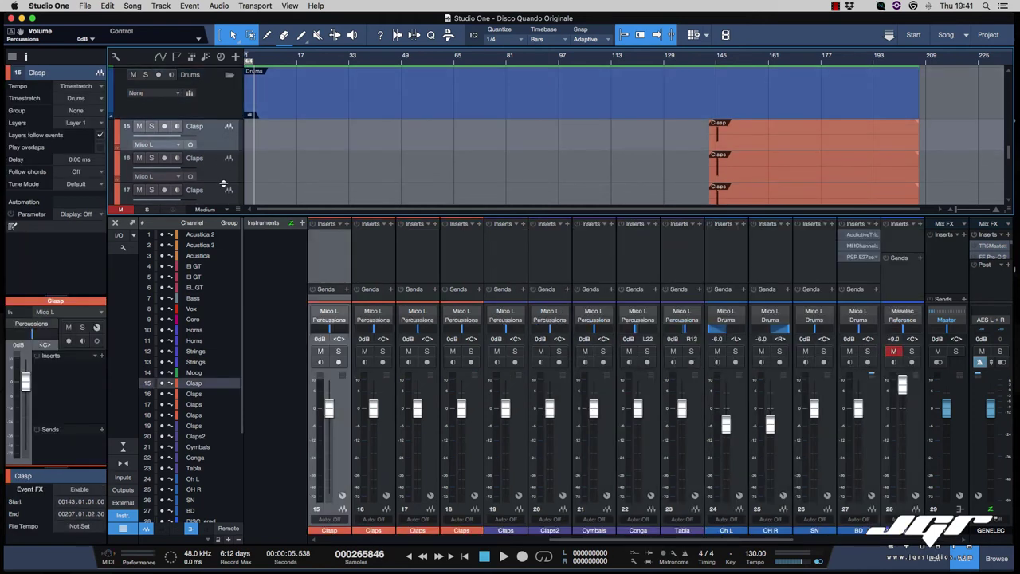
scroll(375, 177, down, 5)
scroll(375, 177, up, 4)
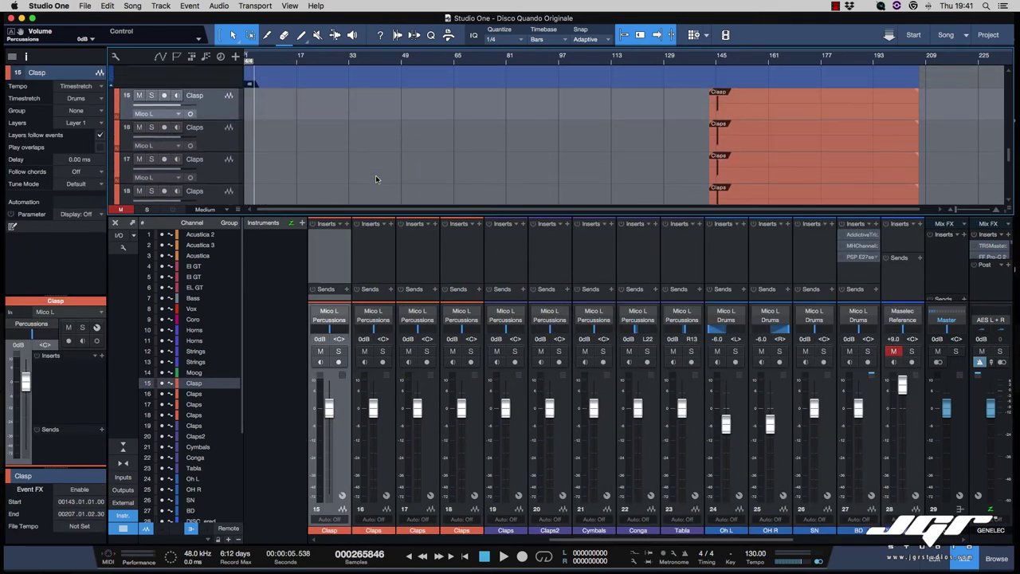
scroll(375, 179, down, 1)
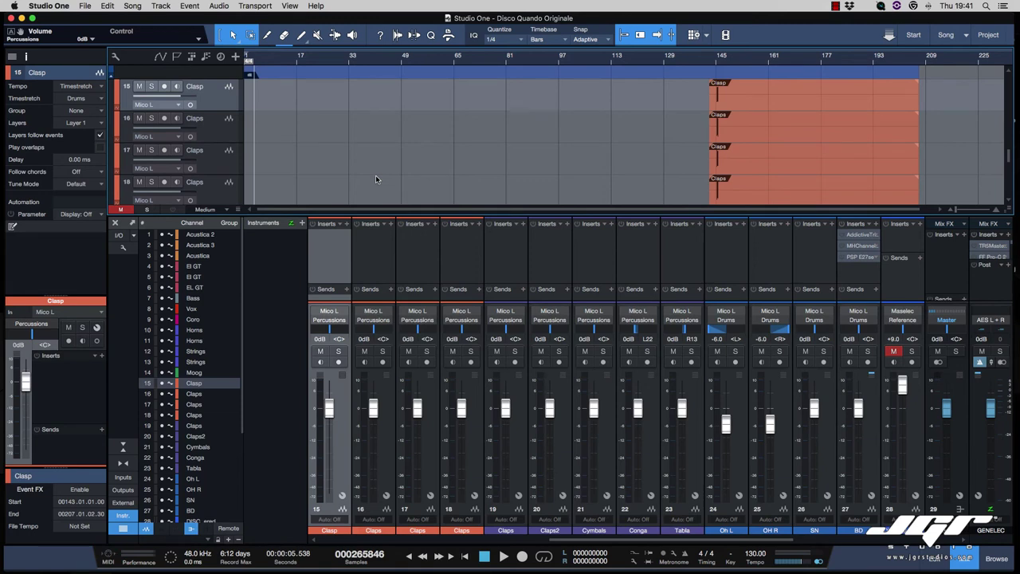
scroll(376, 179, down, 1)
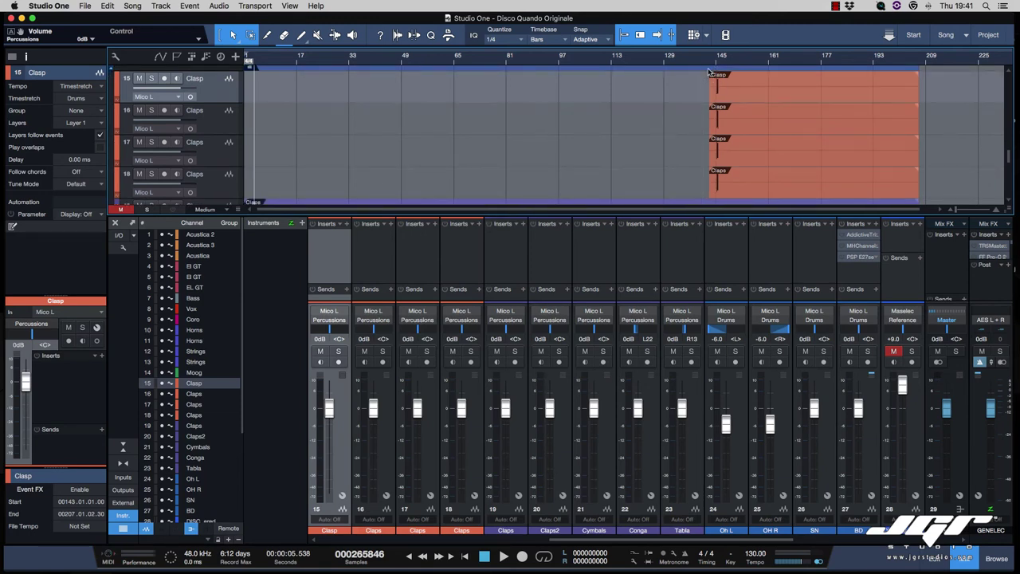
scroll(723, 137, up, 5)
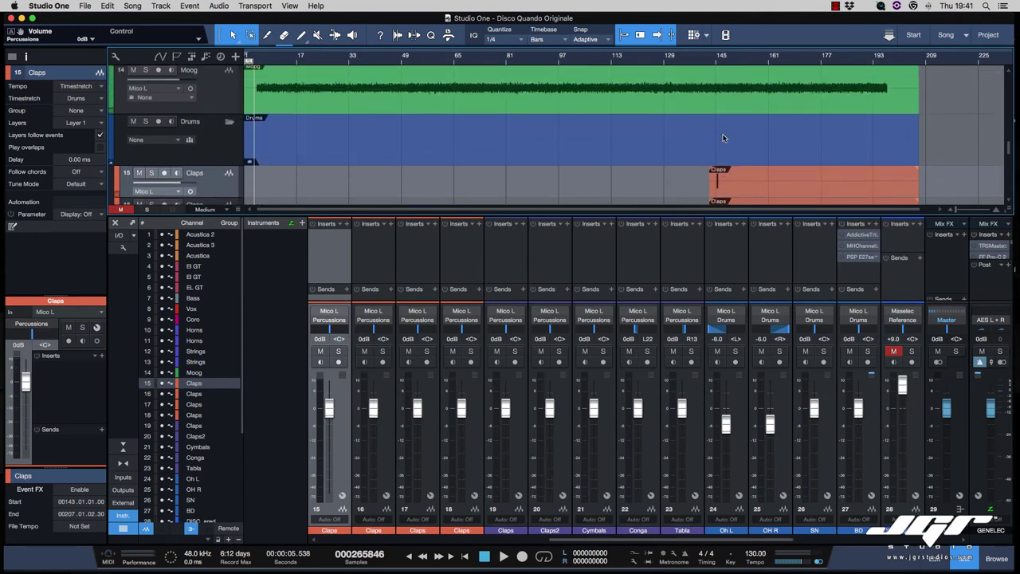
- Place the playback cursor at about 4:16 in the song, just after the Horns and Strings events end
scroll(723, 138, up, 2)
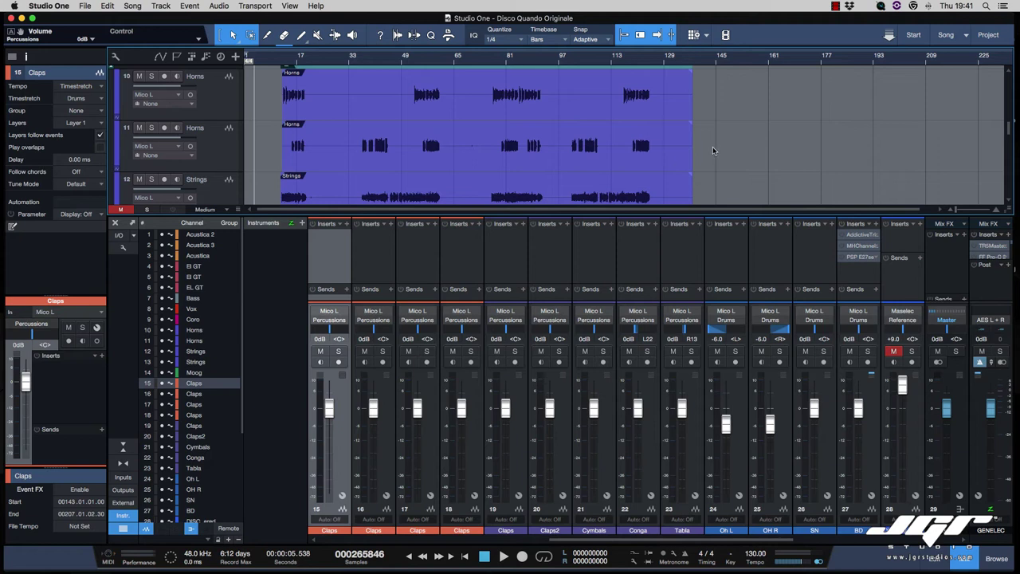
scroll(713, 149, down, 4)
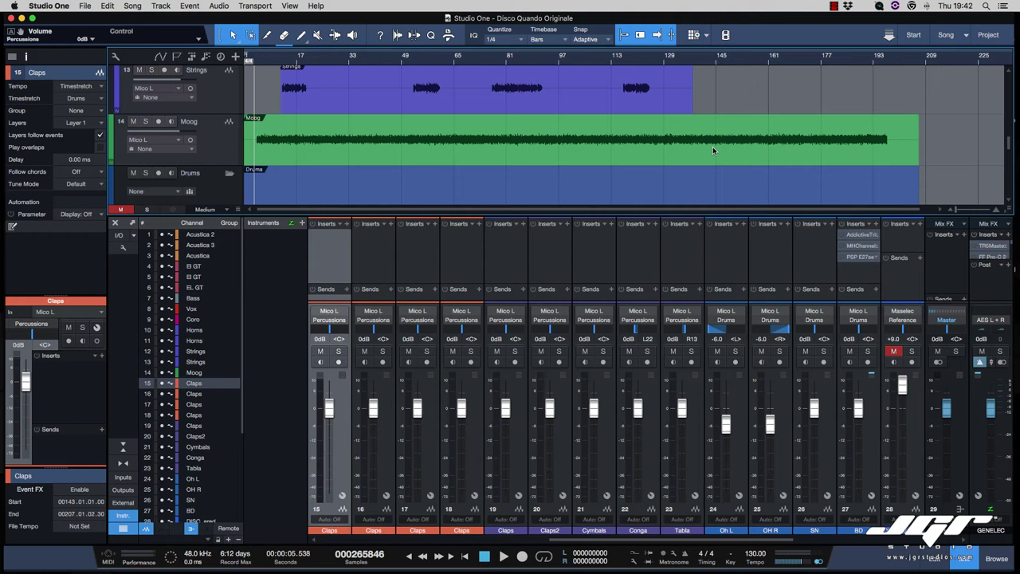
scroll(712, 147, up, 5)
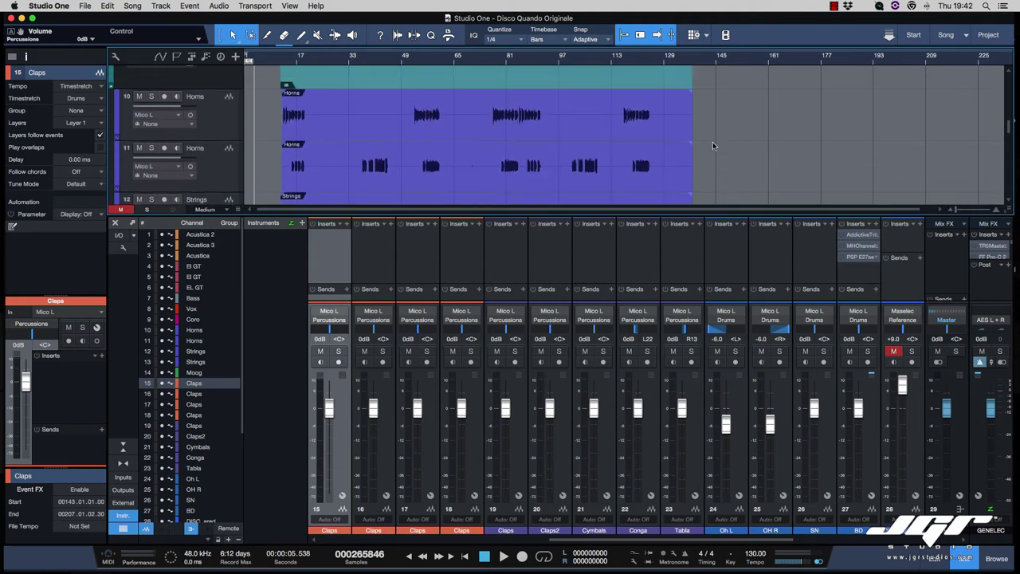
scroll(713, 146, down, 1)
click(700, 57)
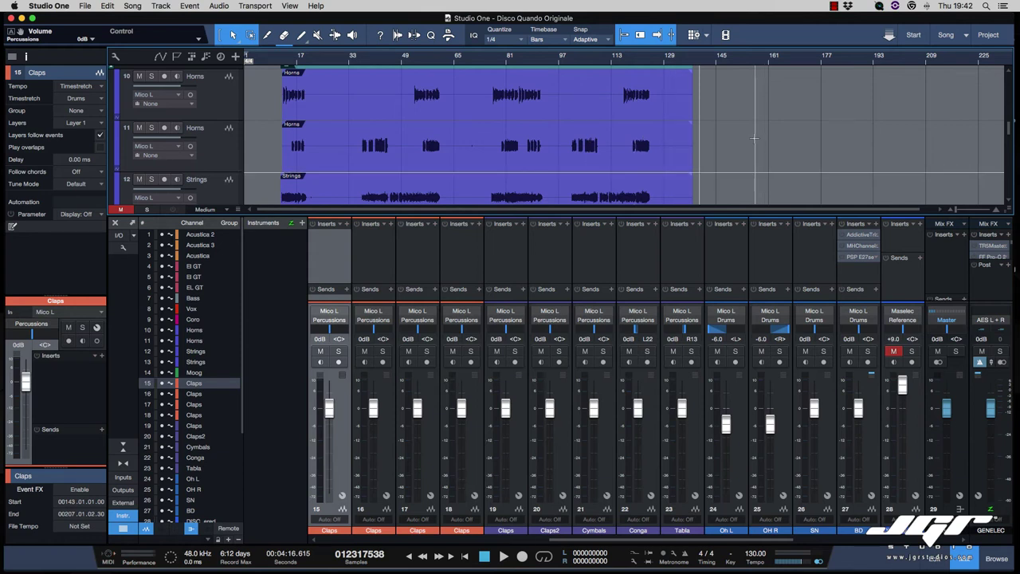
- Examine the orchestra, claps and percussion tracks around the cursor to compare where their events start and end
scroll(733, 143, down, 1)
scroll(701, 148, up, 2)
scroll(739, 152, down, 6)
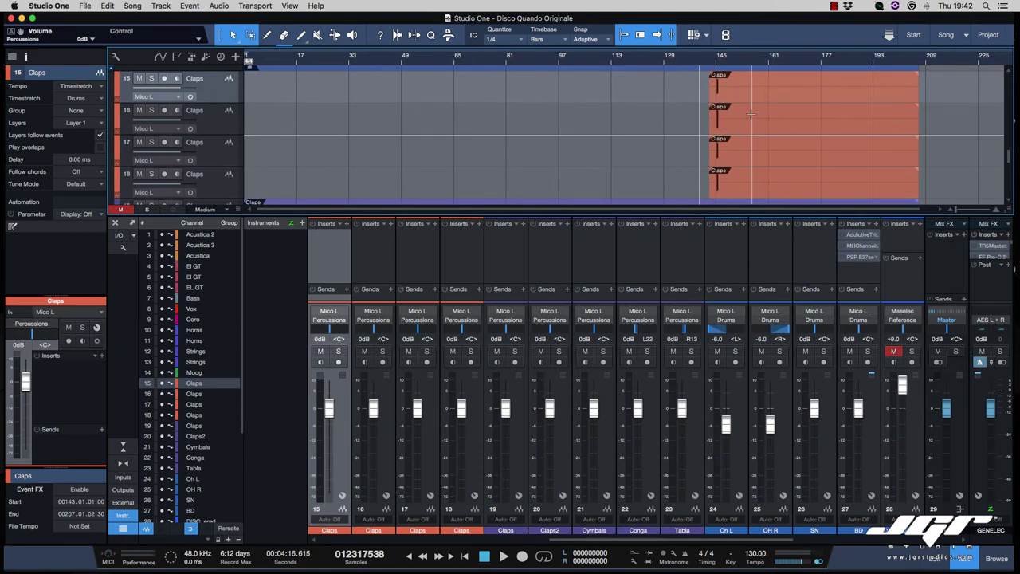
scroll(751, 114, down, 2)
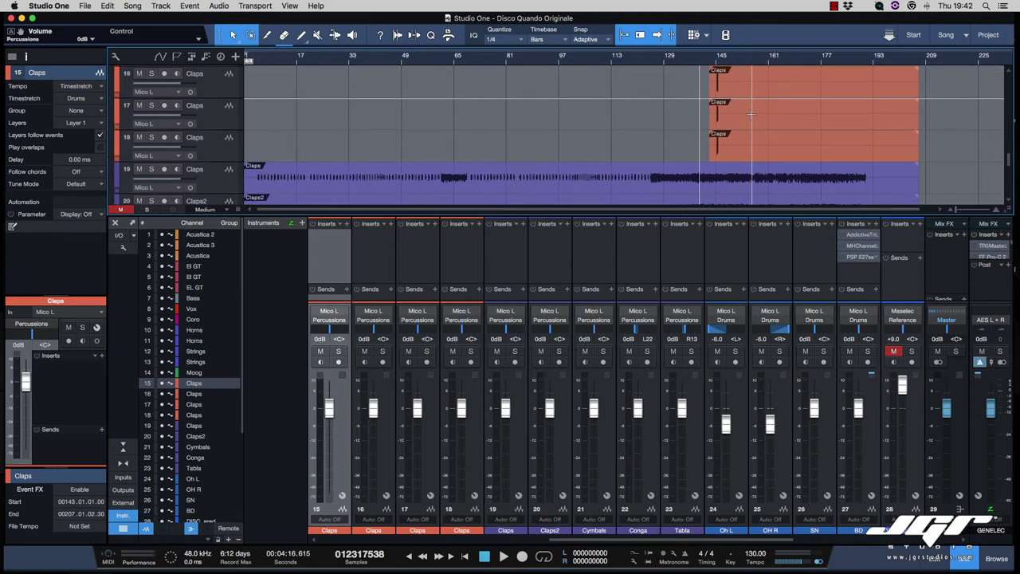
scroll(751, 114, down, 5)
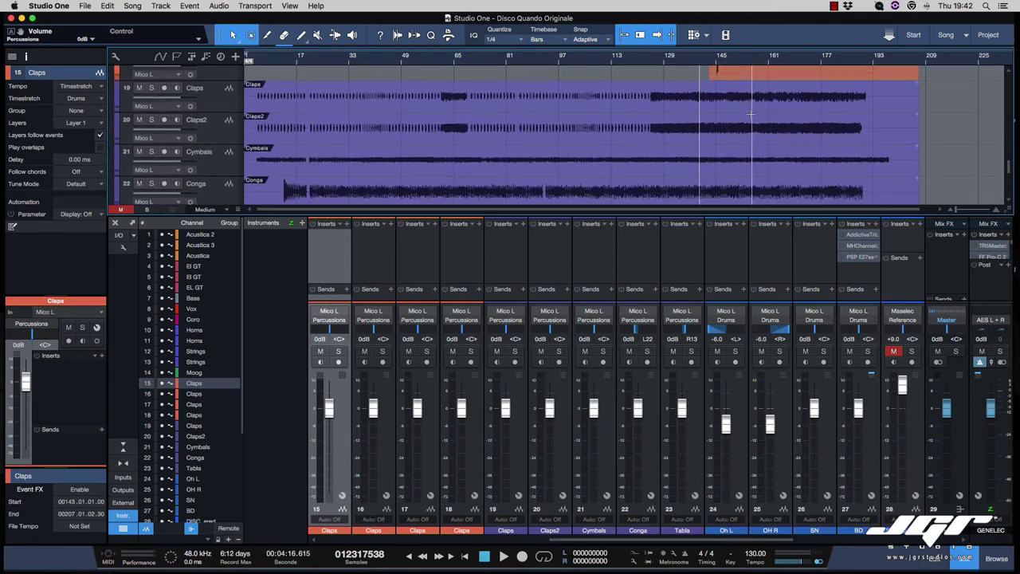
- Hide the mixer console and view the arrangement at full height down to the drum and reference tracks
key(F3)
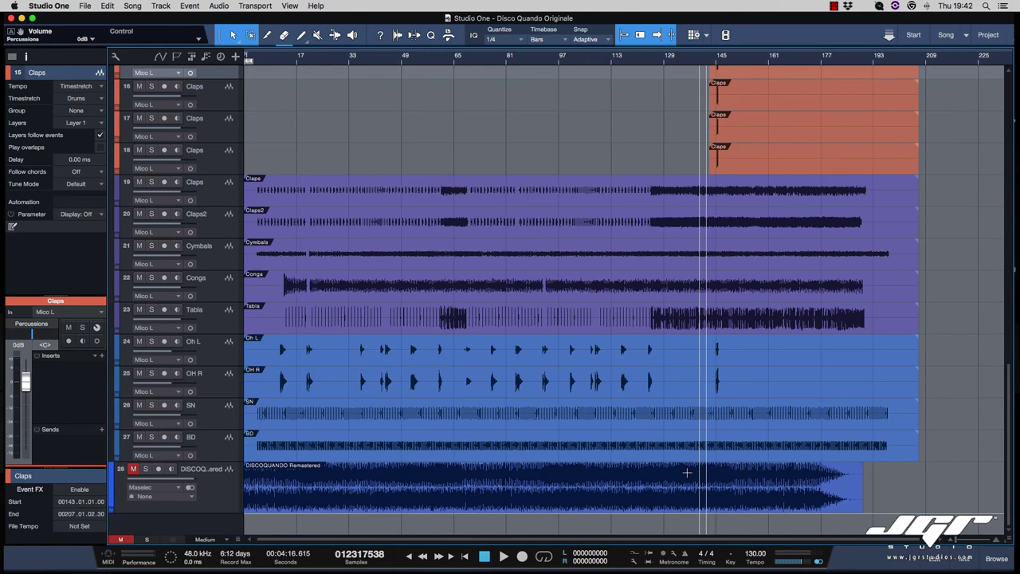
scroll(661, 467, up, 10)
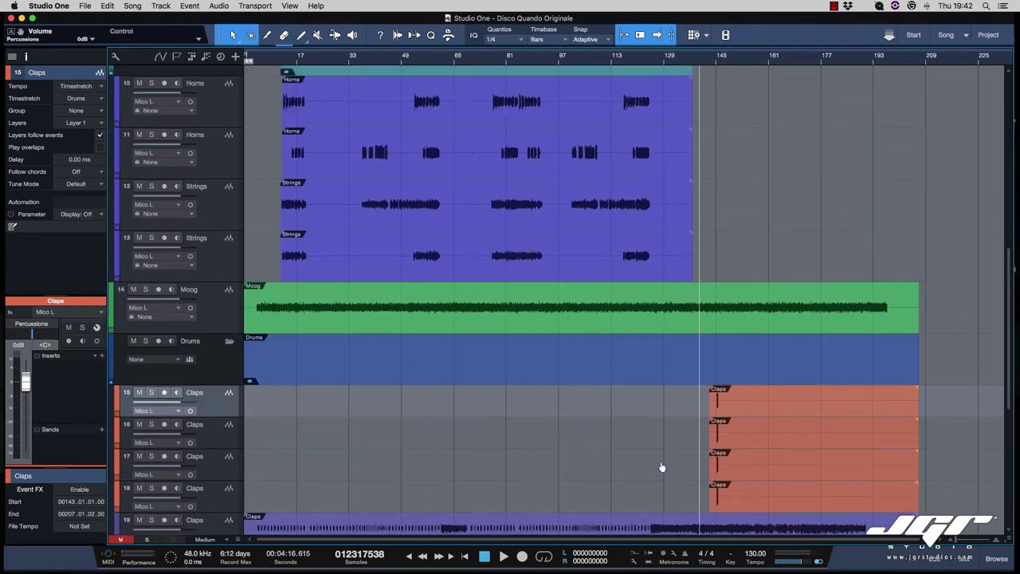
scroll(660, 467, up, 10)
scroll(661, 467, down, 20)
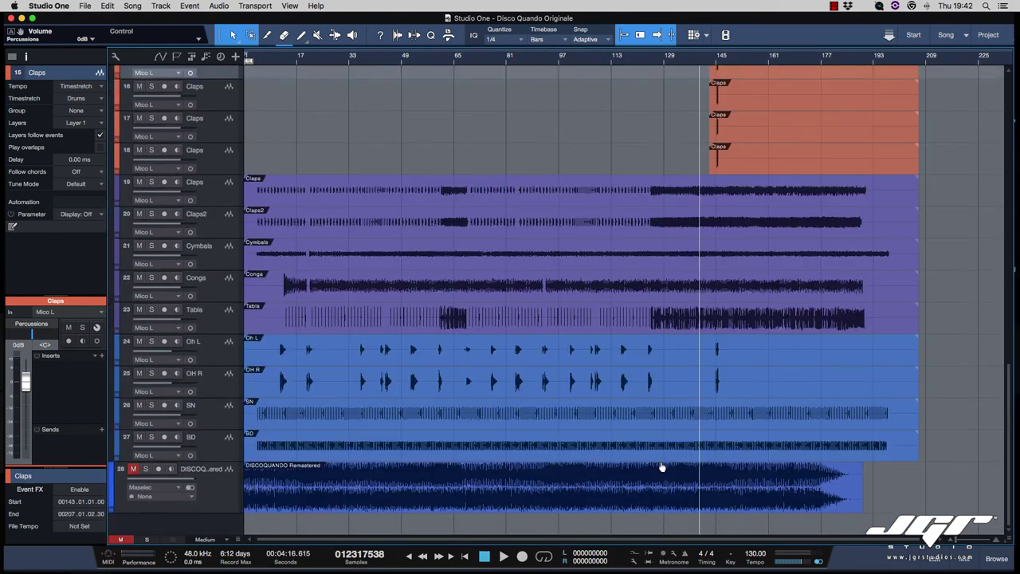
- Review the drum and percussion events one by one, selecting each from BD up through Tabla, Conga and Cymbals to Claps on track 19
click(526, 447)
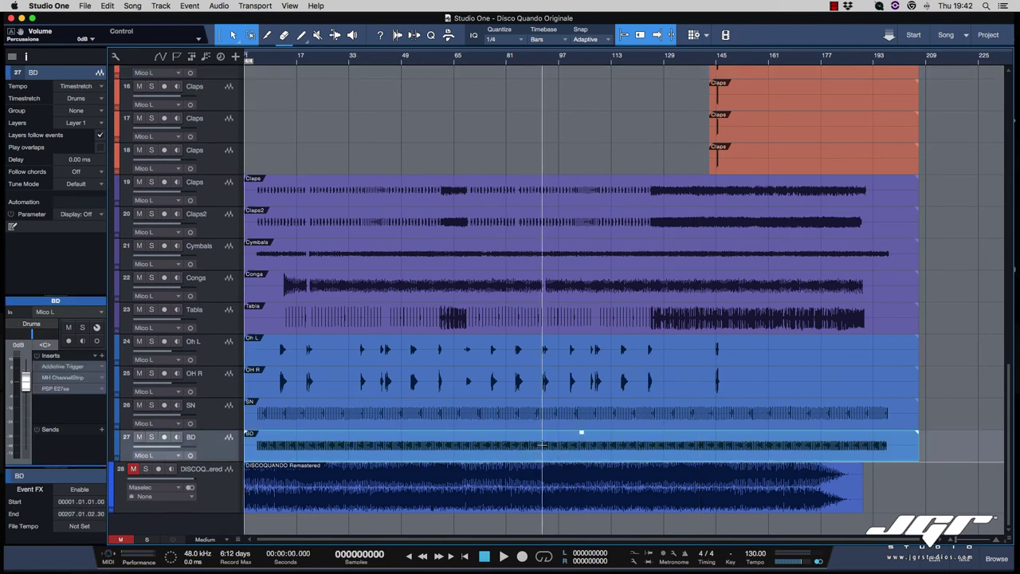
click(560, 423)
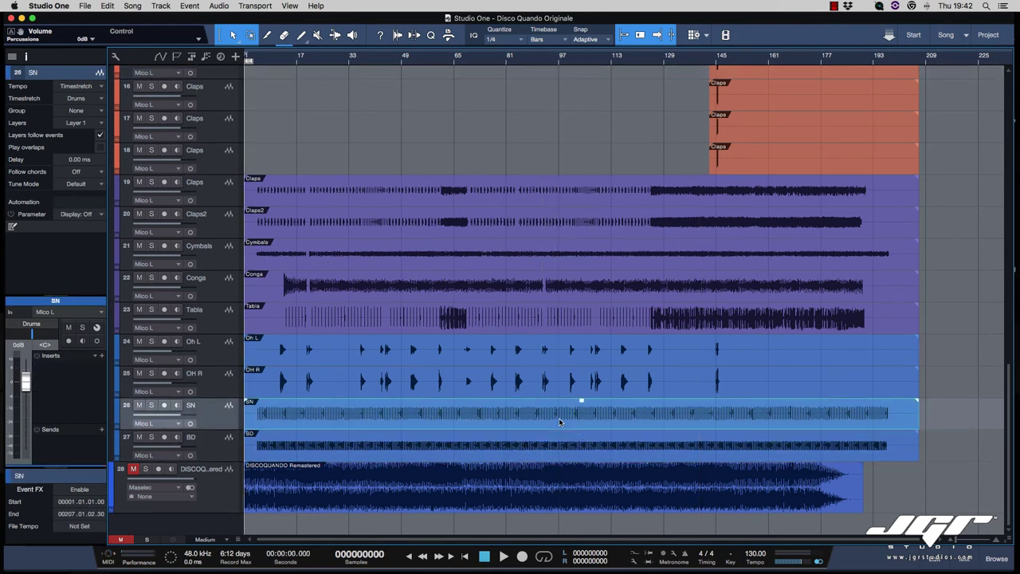
click(561, 390)
click(560, 358)
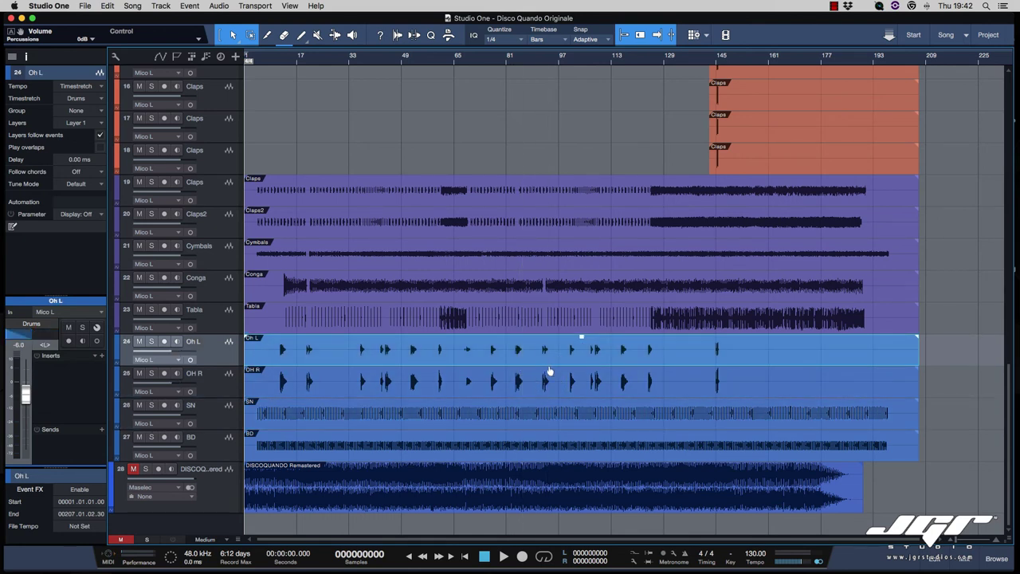
click(558, 323)
click(554, 292)
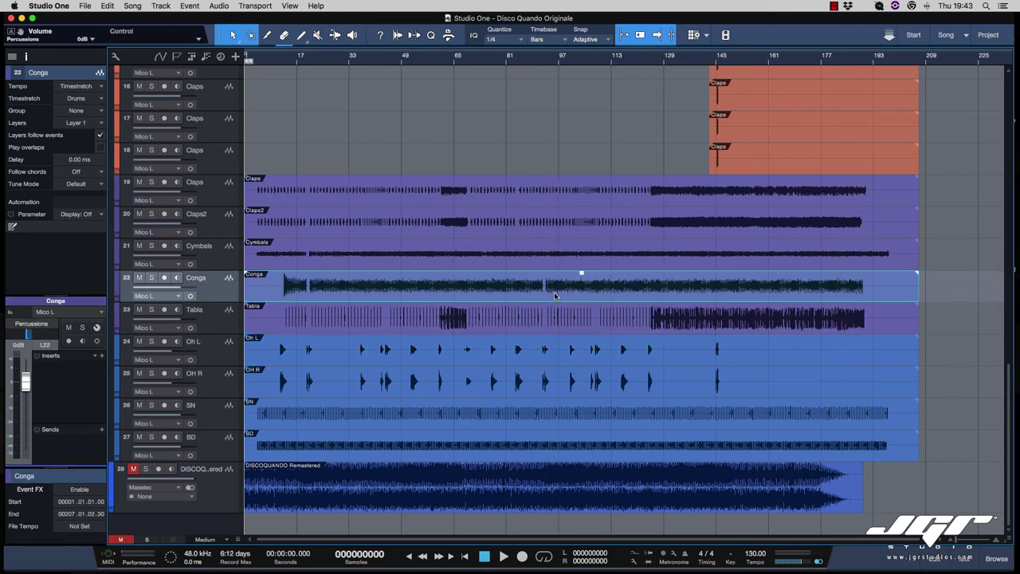
click(552, 263)
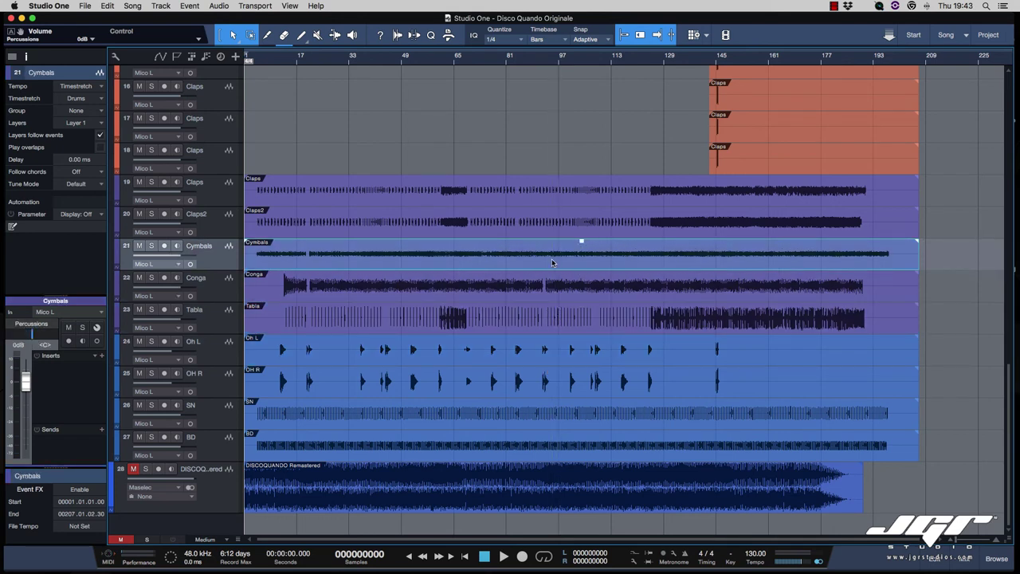
click(544, 225)
click(544, 198)
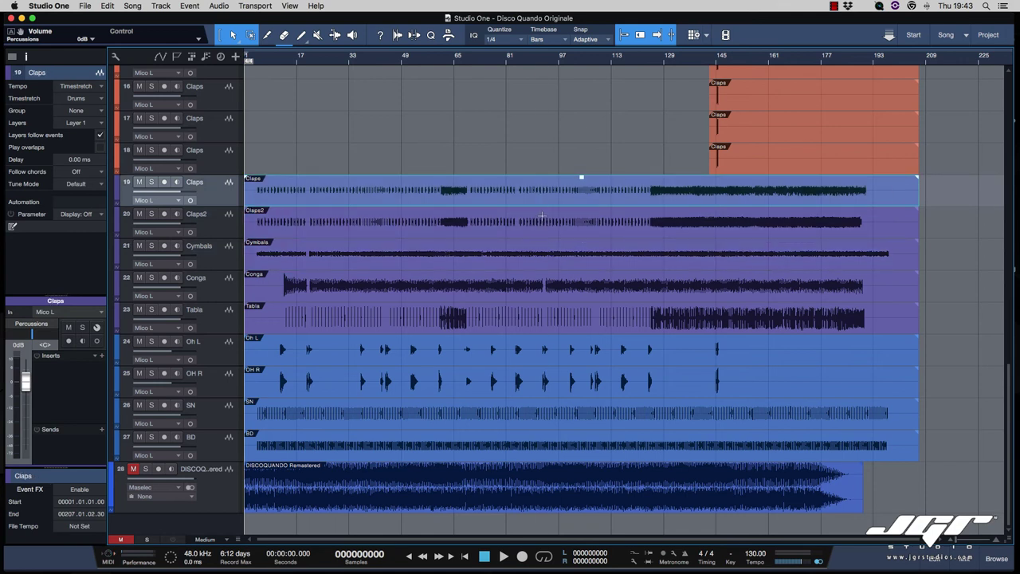
- Review the orchestra section by selecting the Strings event on track 12 and the one on track 13
scroll(543, 207, up, 2)
scroll(543, 217, up, 1)
scroll(543, 217, down, 4)
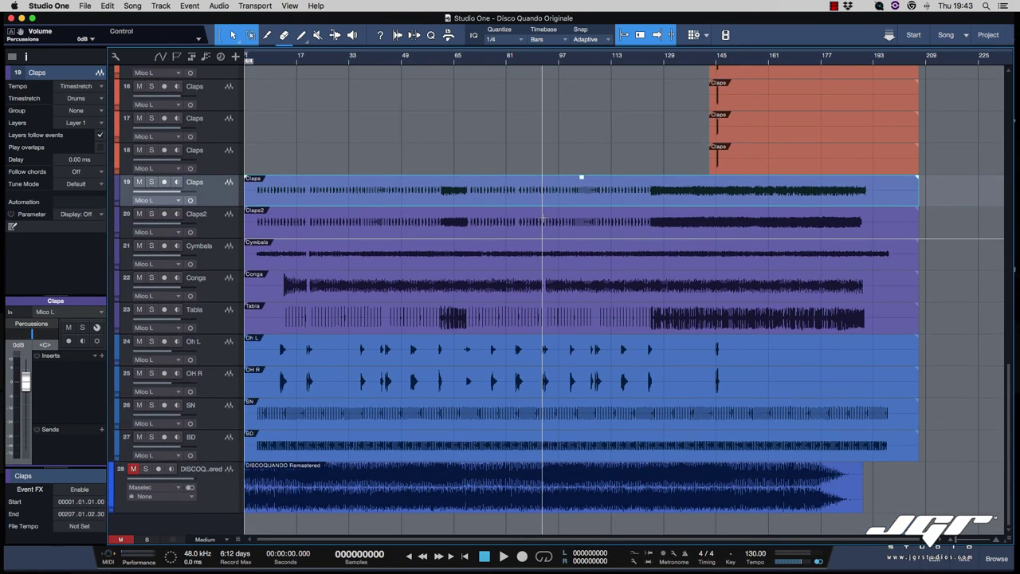
scroll(543, 216, up, 10)
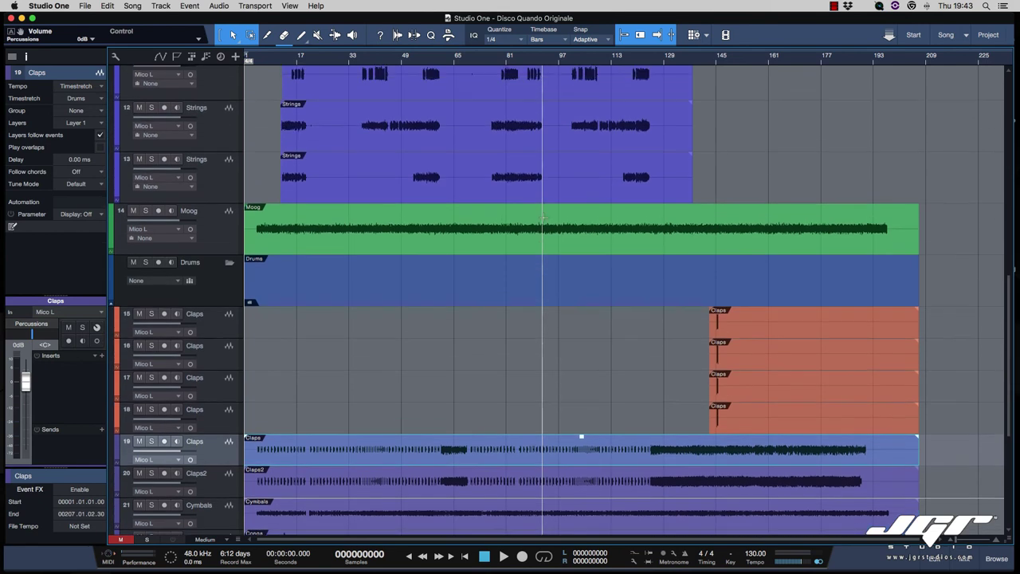
scroll(543, 217, up, 5)
scroll(543, 217, down, 4)
scroll(543, 217, down, 2)
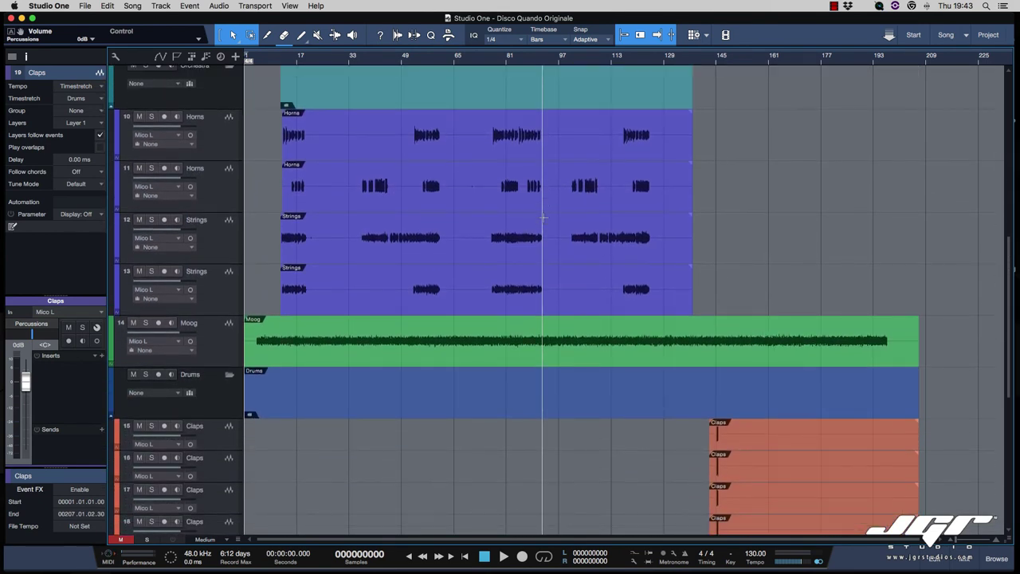
click(542, 260)
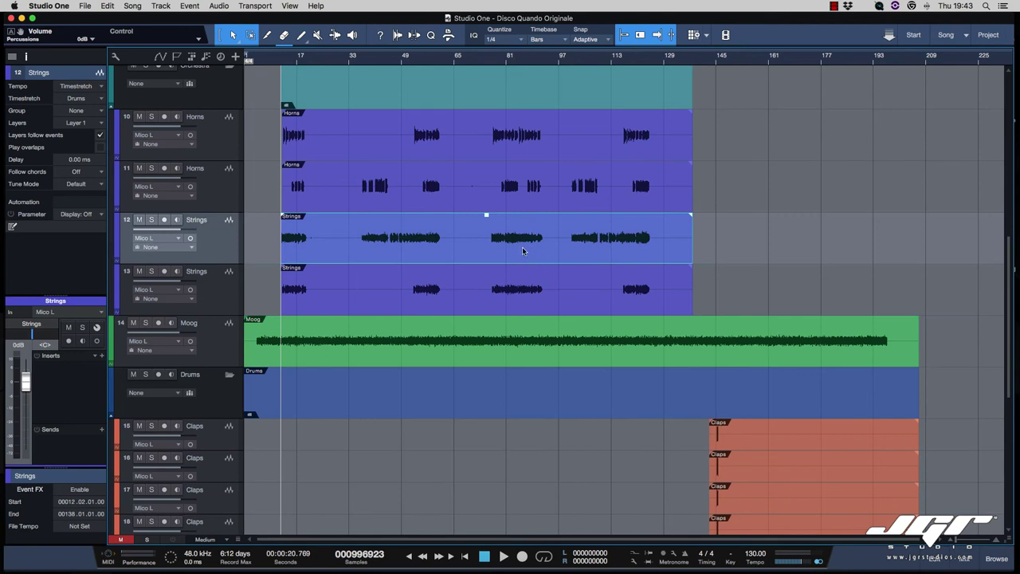
click(530, 299)
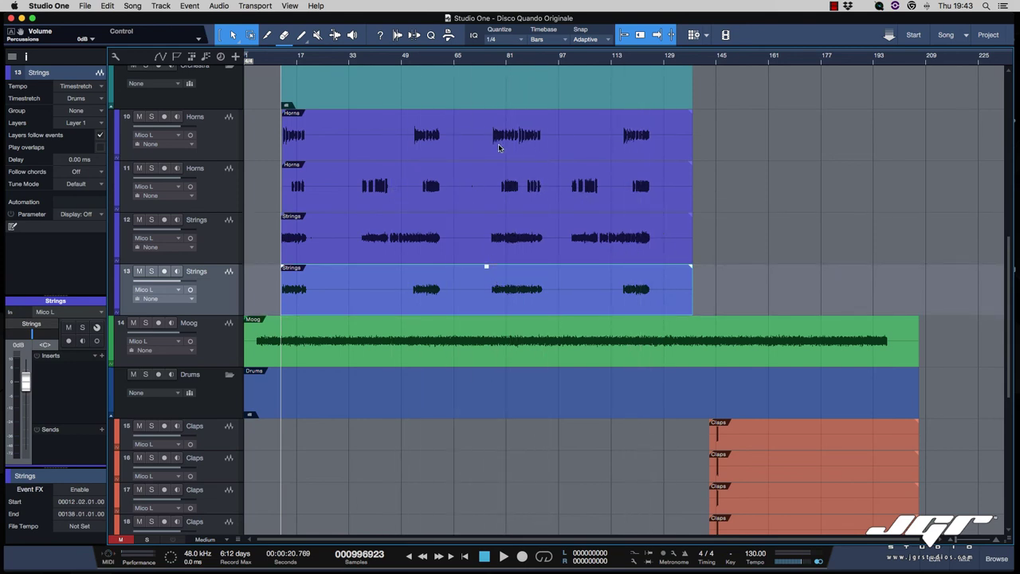
- Review the Vox, Bass and EL GT events by selecting them in turn on tracks 8, 7 and 6
scroll(498, 167, up, 6)
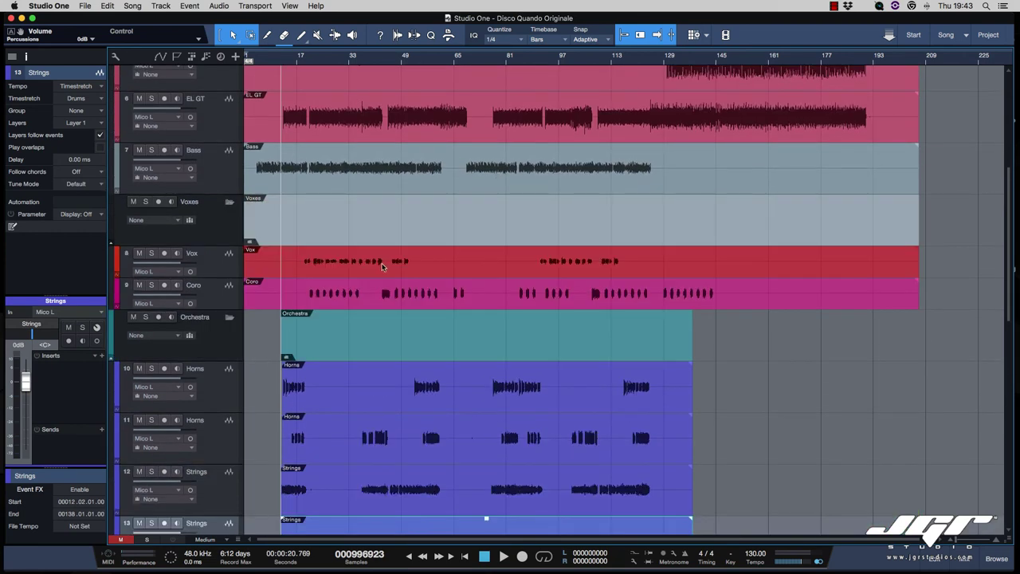
click(386, 270)
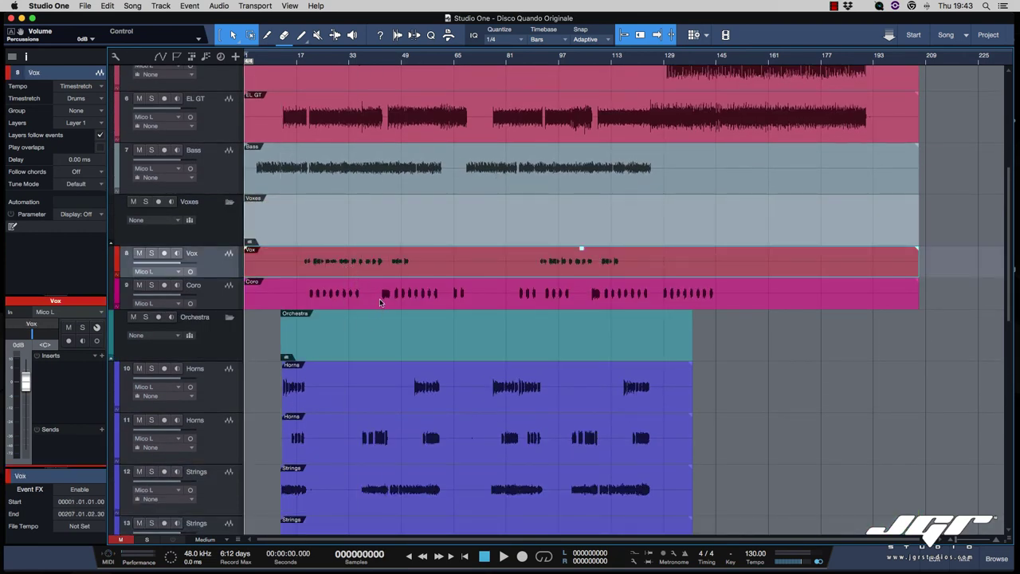
scroll(381, 301, up, 4)
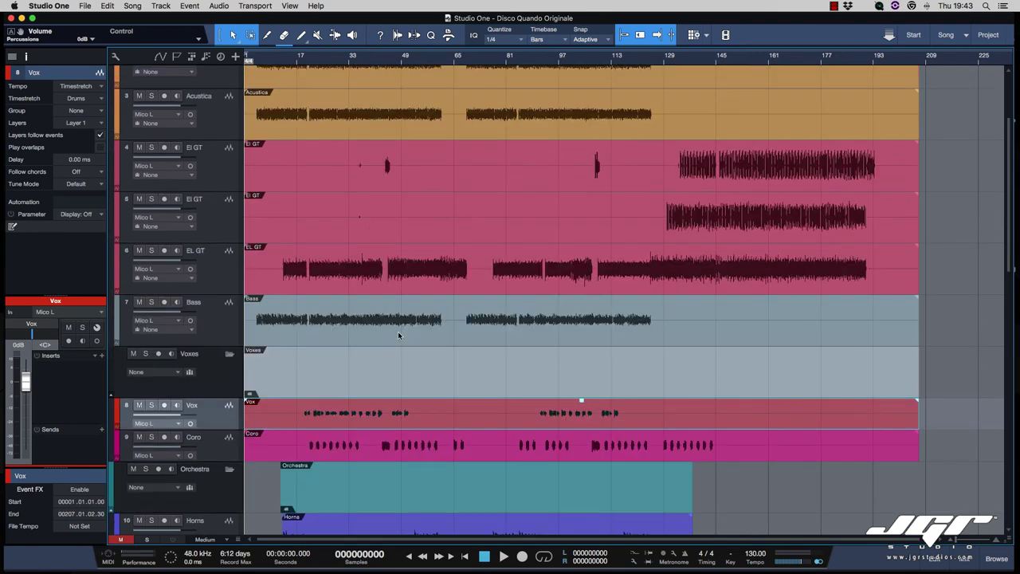
click(398, 330)
click(385, 285)
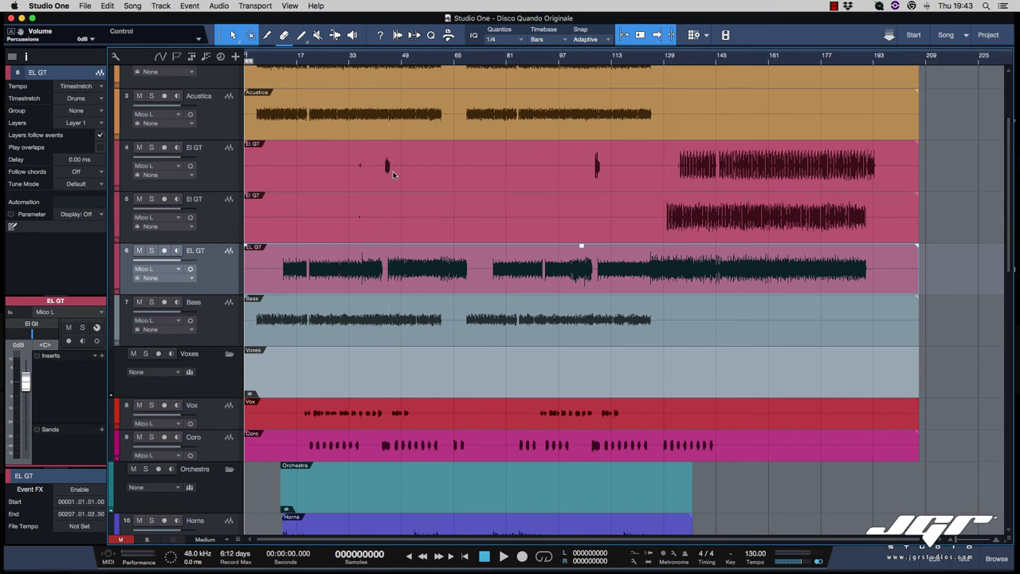
- Examine the whole arrangement from the GTs folder to the remastered reference, comparing where each instrument plays
scroll(390, 172, up, 3)
scroll(391, 170, up, 1)
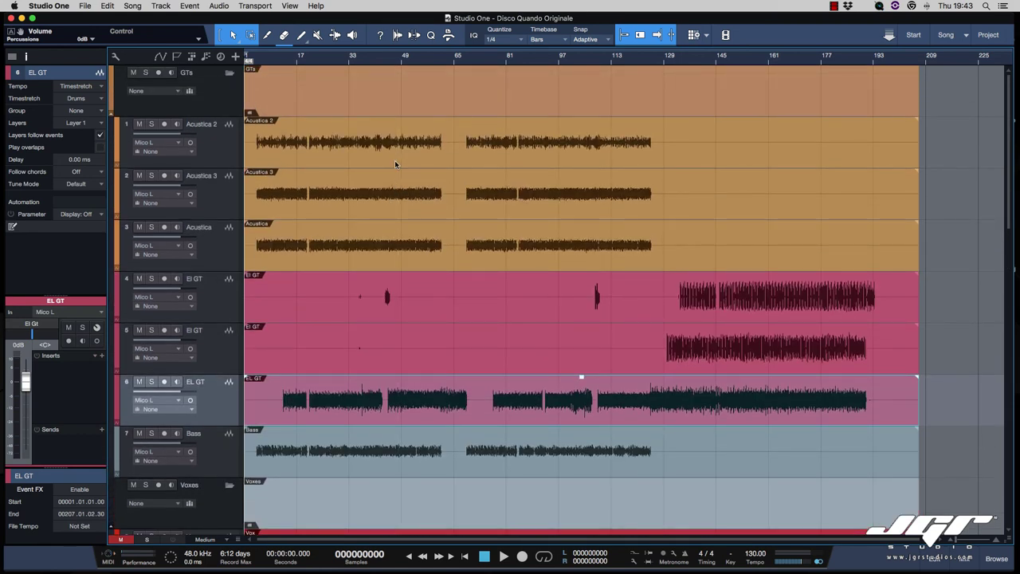
scroll(395, 160, down, 4)
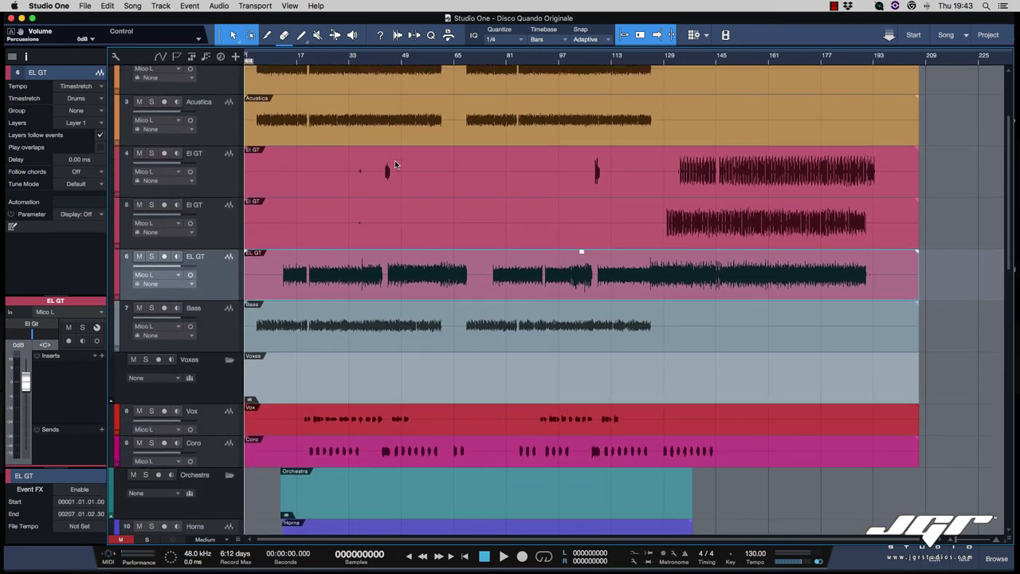
scroll(395, 164, down, 15)
scroll(395, 162, down, 9)
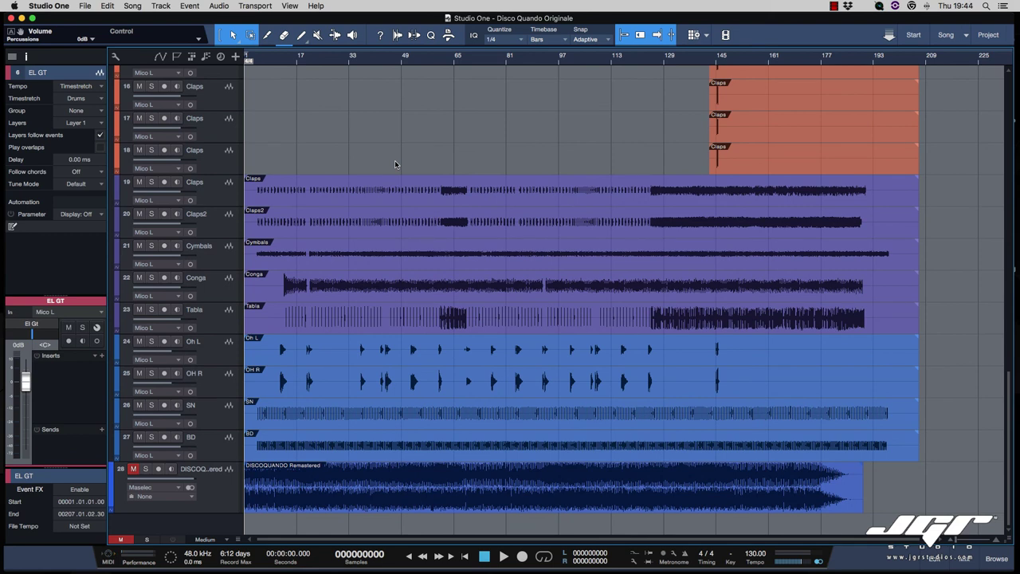
scroll(394, 160, up, 20)
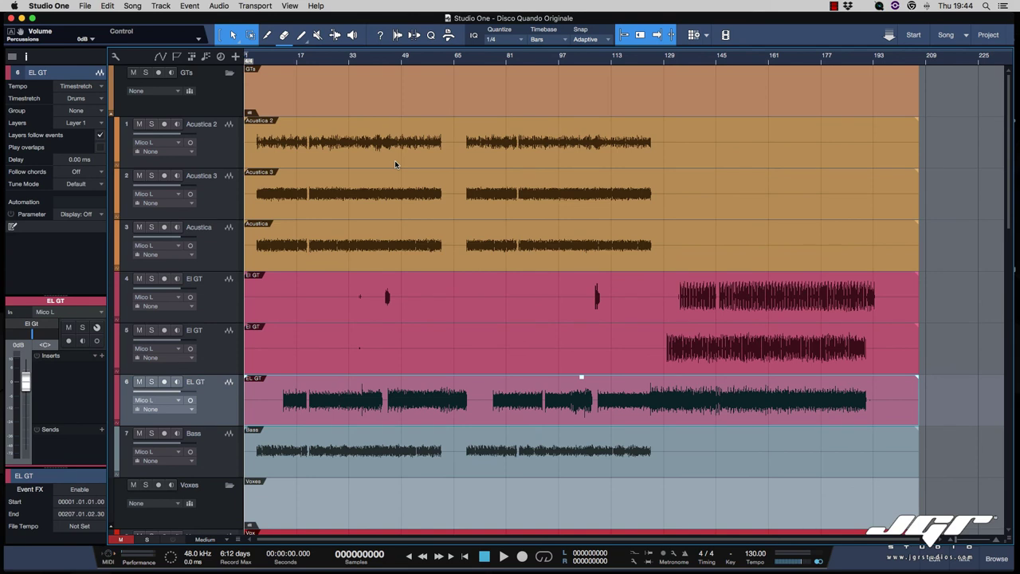
scroll(394, 163, down, 20)
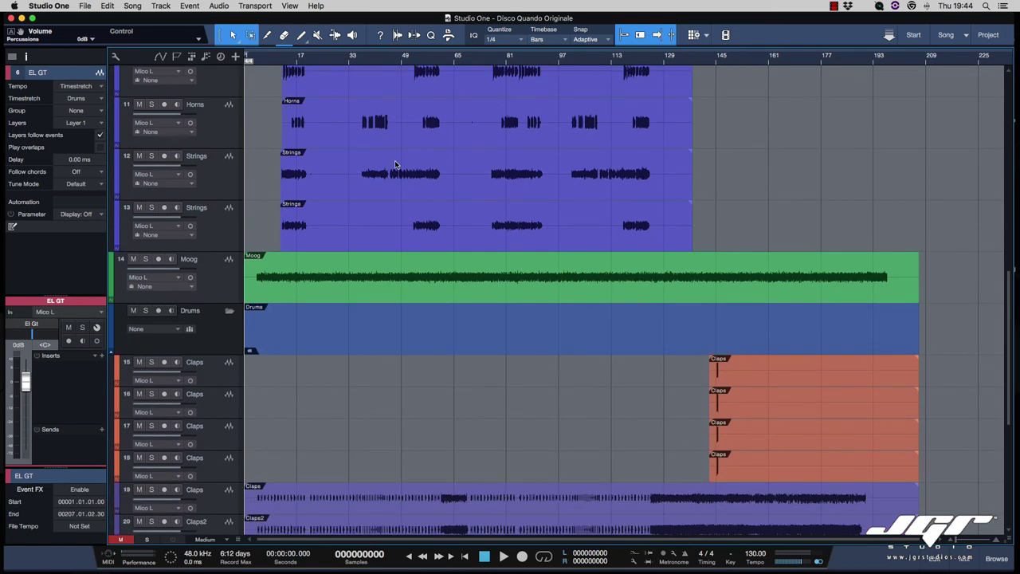
scroll(646, 210, up, 20)
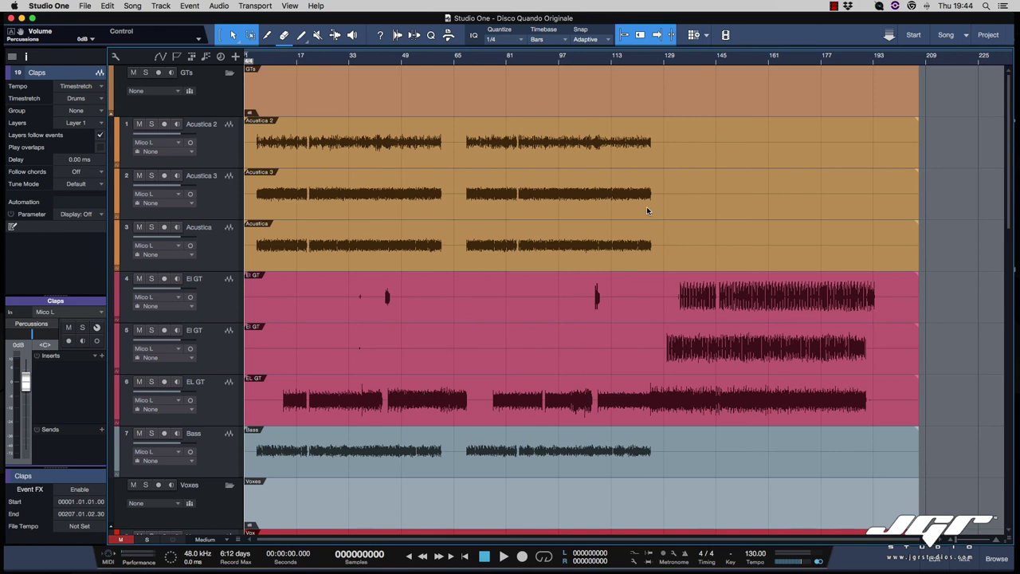
scroll(646, 210, down, 1)
scroll(647, 210, up, 1)
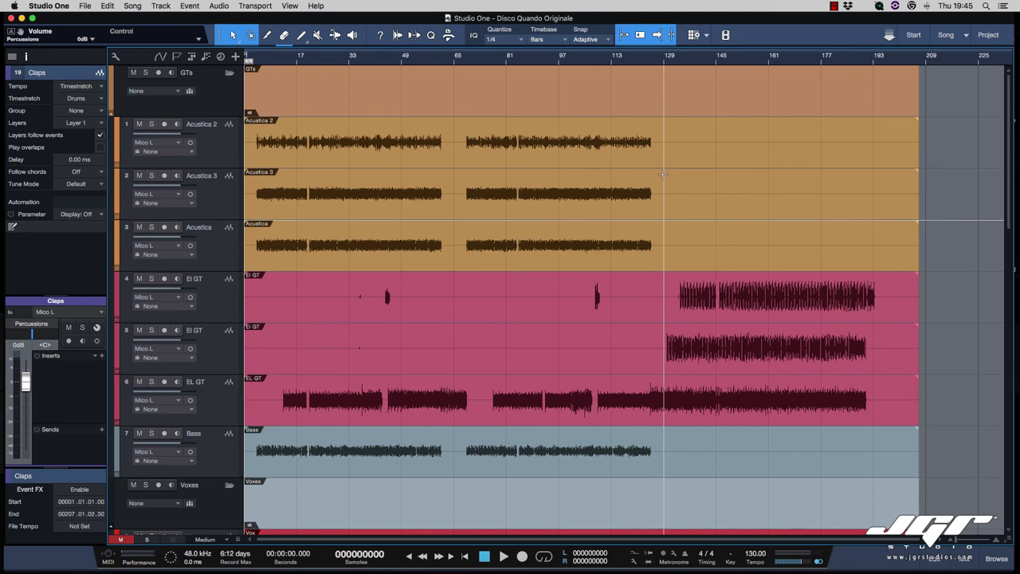
- Switch to TextEdit
key(super+Tab)
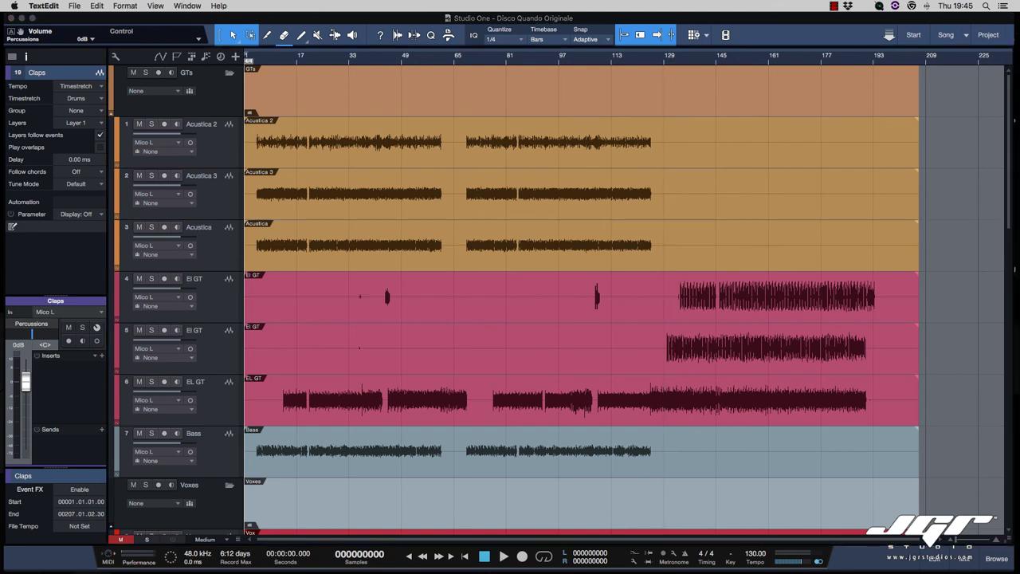